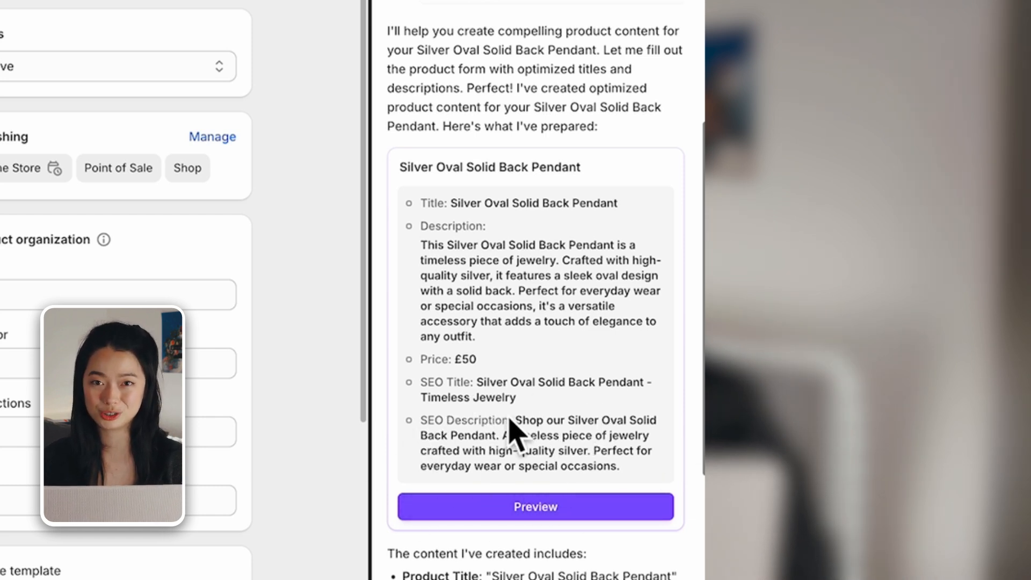
# Fill the product form with the assistant's generated title, description, £50 price and SEO text for the Silver Oval Solid Back Pendant
pyautogui.click(517, 510)
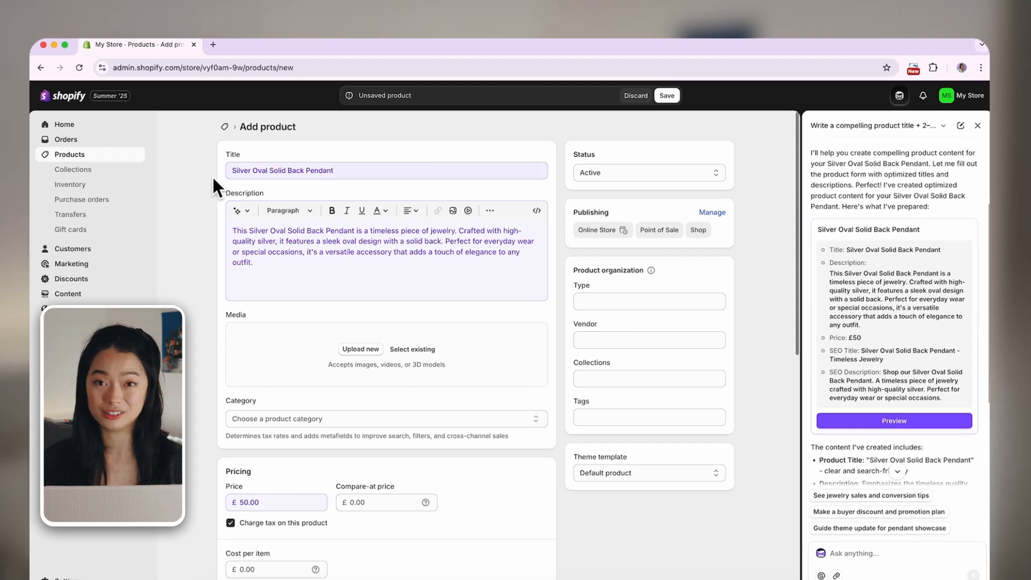
pyautogui.moveTo(210, 132); pyautogui.dragTo(253, 526)
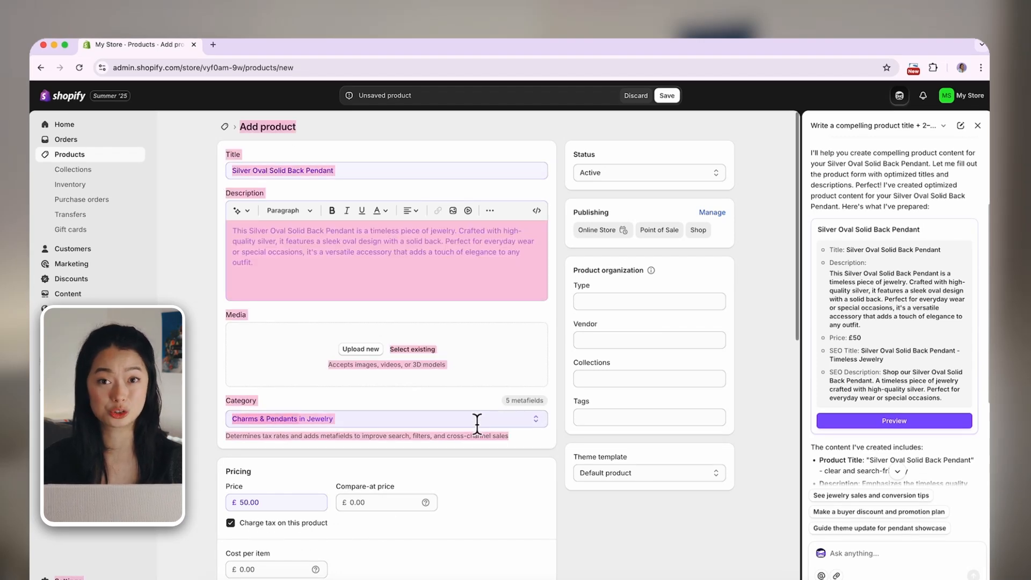
pyautogui.click(201, 361)
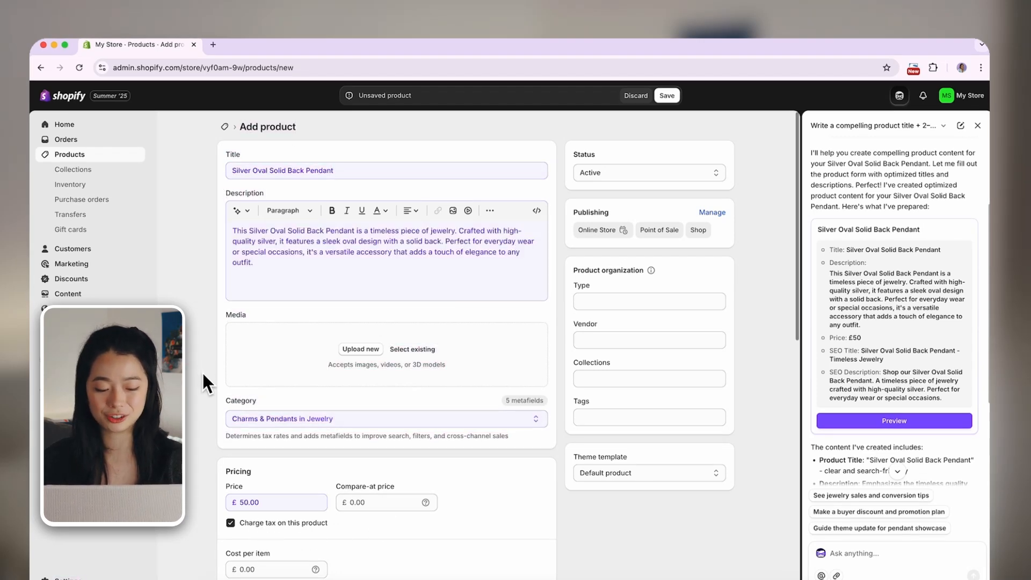
# Add three pendant photos to the product's media and save the product
pyautogui.scroll(-3, 202, 377)
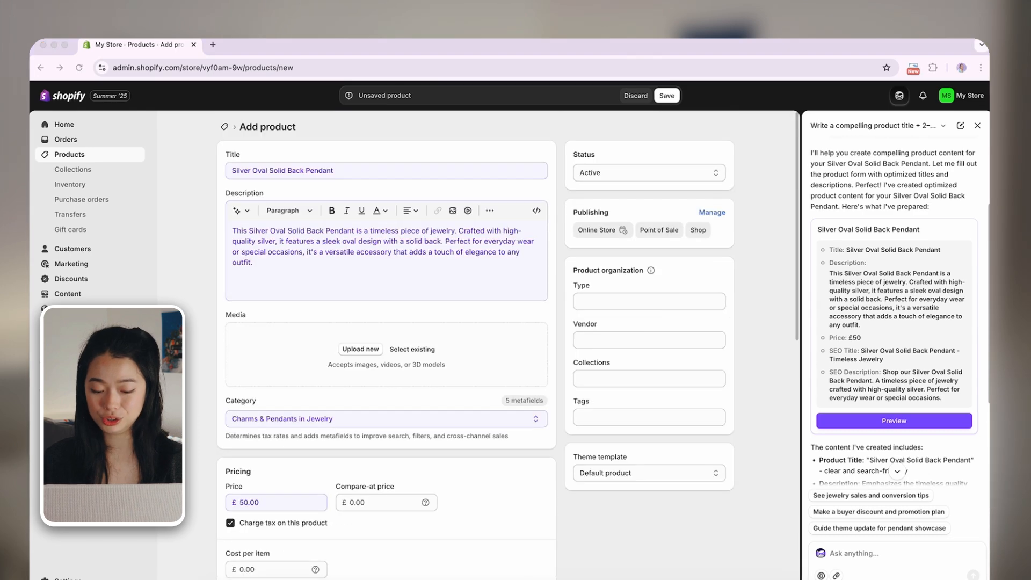
pyautogui.moveTo(344, 376); pyautogui.dragTo(355, 365)
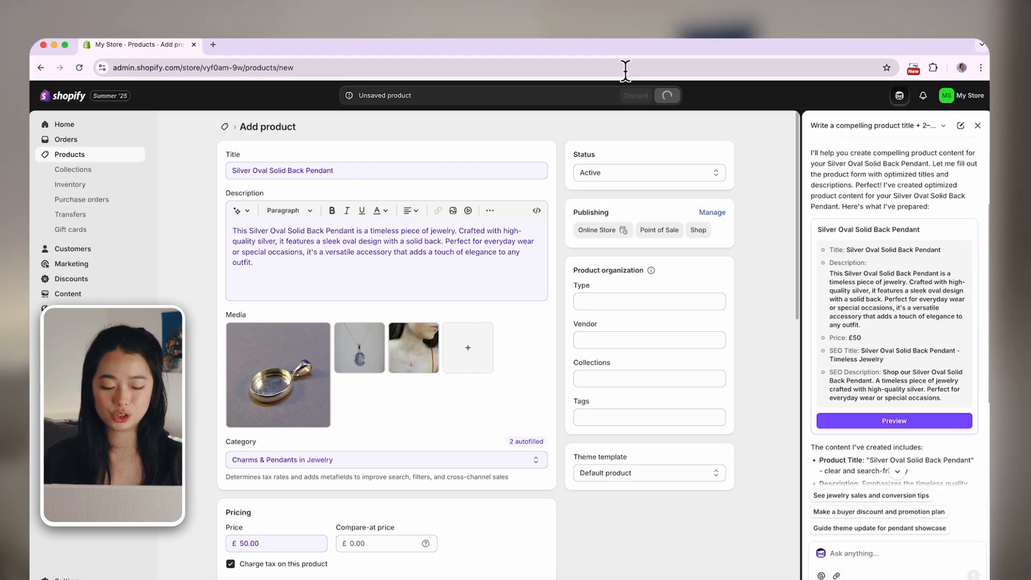
pyautogui.click(669, 96)
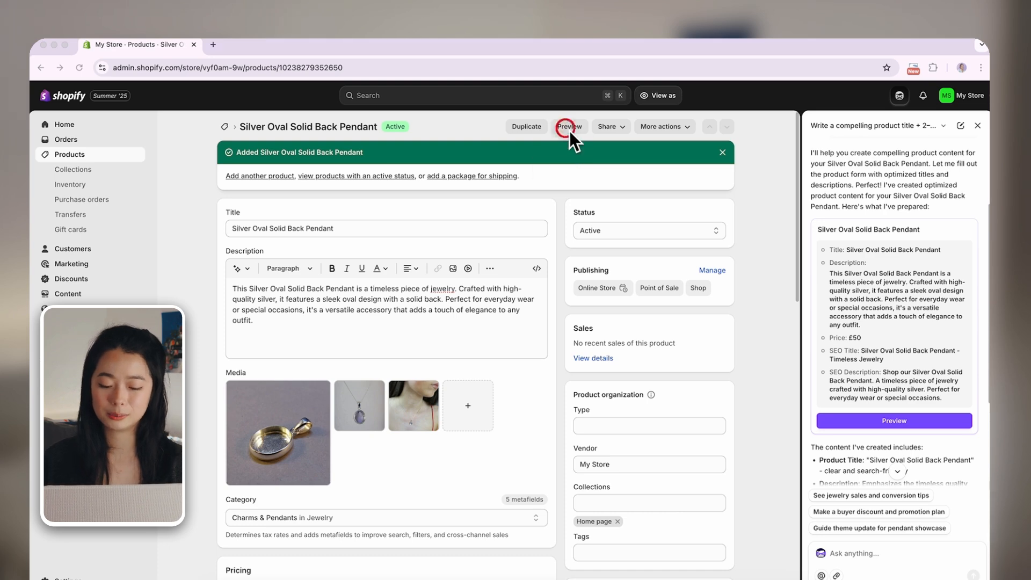
# Preview the saved pendant's product page on the storefront and look through its photos, price and description
pyautogui.click(568, 129)
pyautogui.scroll(-1, 804, 424)
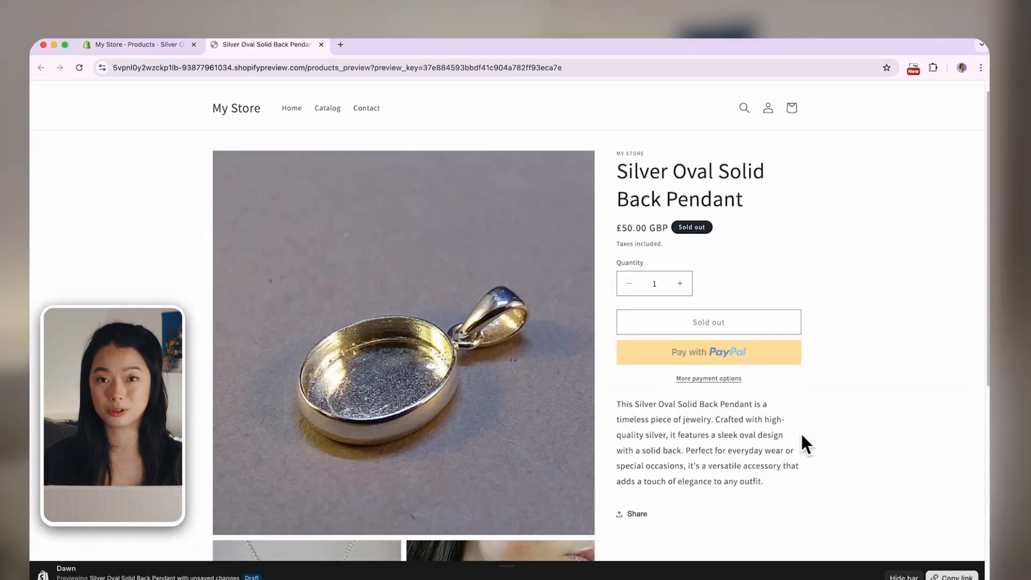
pyautogui.scroll(-4, 800, 434)
pyautogui.scroll(5, 797, 434)
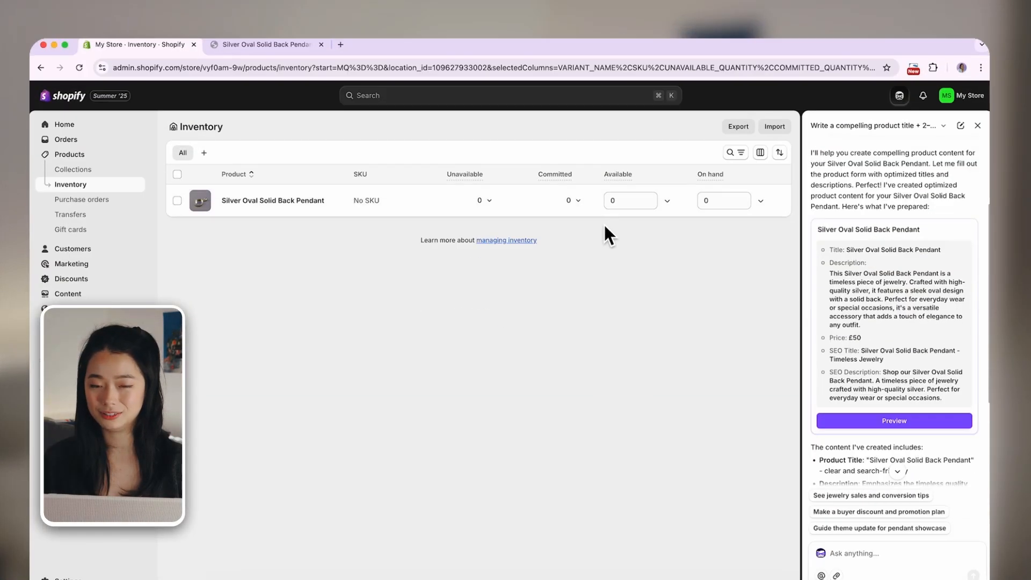
# Set the available inventory of the Silver Oval Solid Back Pendant to 20 and save the change
pyautogui.click(619, 205)
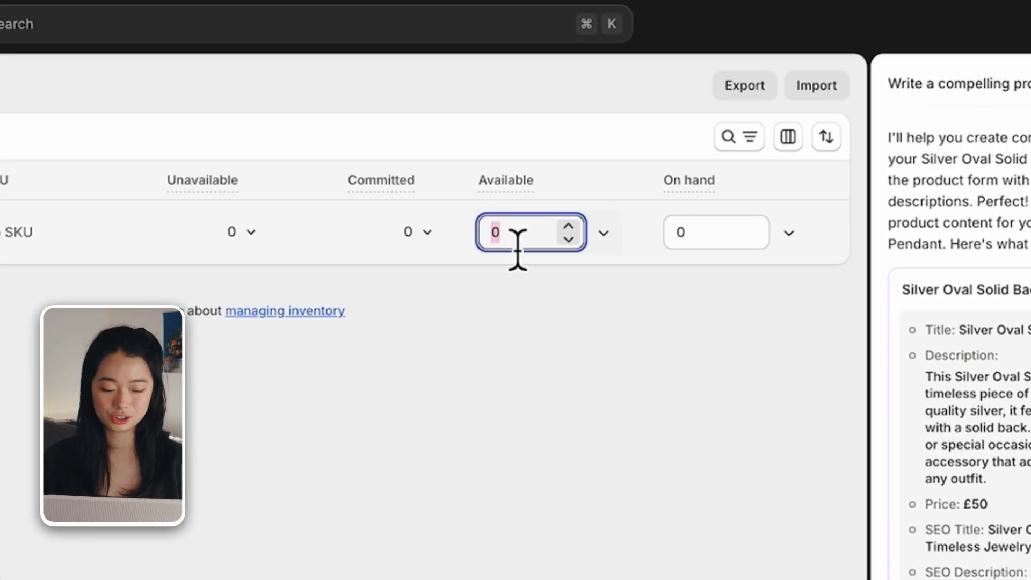
pyautogui.write('20')
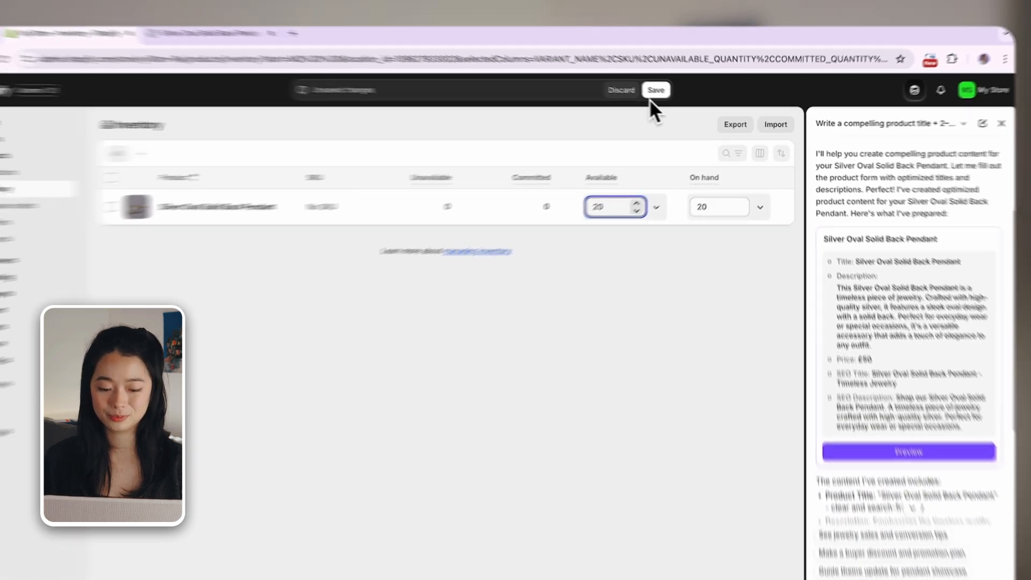
pyautogui.click(656, 90)
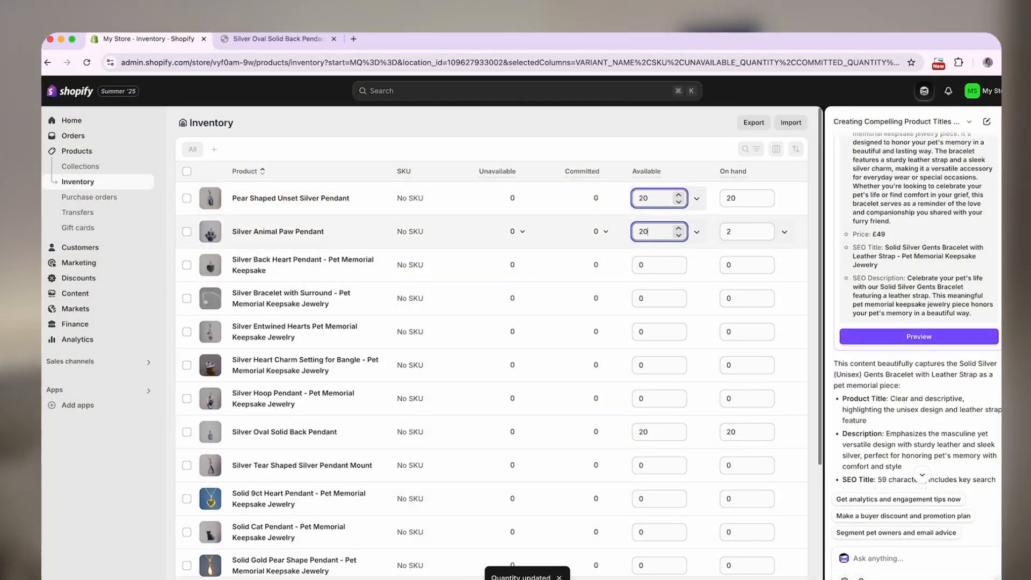
# Open the Online Store sales channel
pyautogui.scroll(-3, 653, 364)
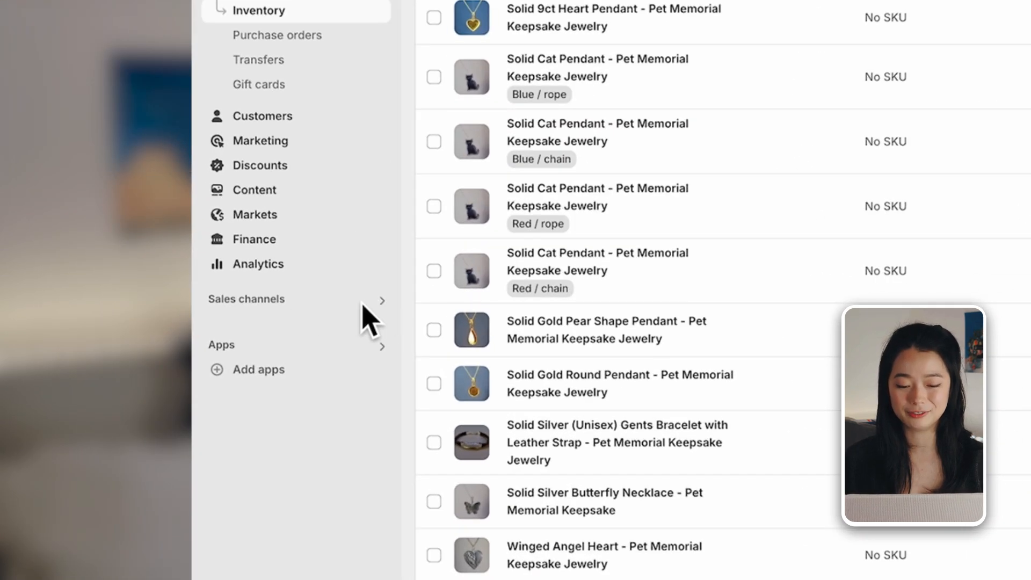
pyautogui.click(272, 303)
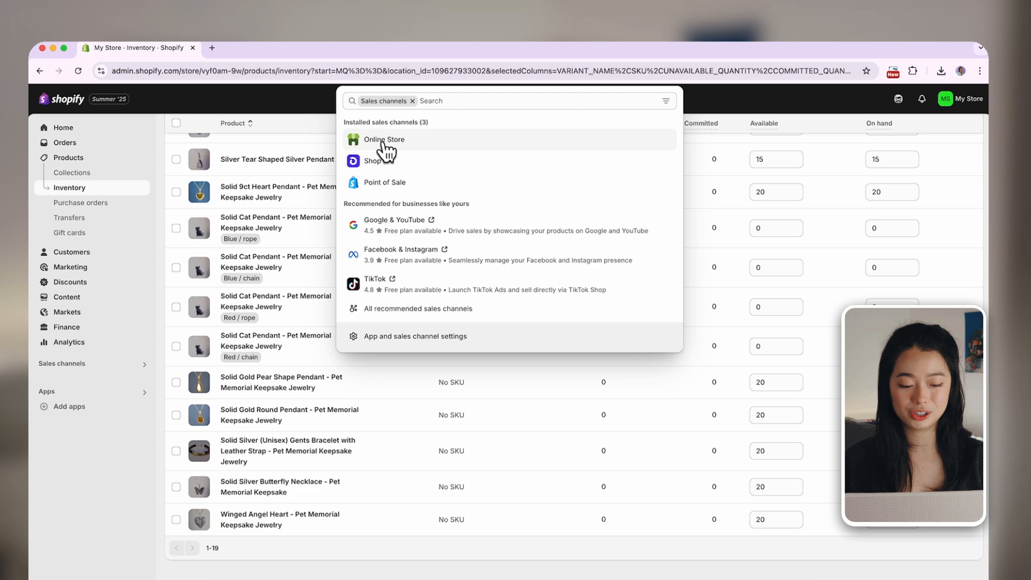
pyautogui.click(384, 140)
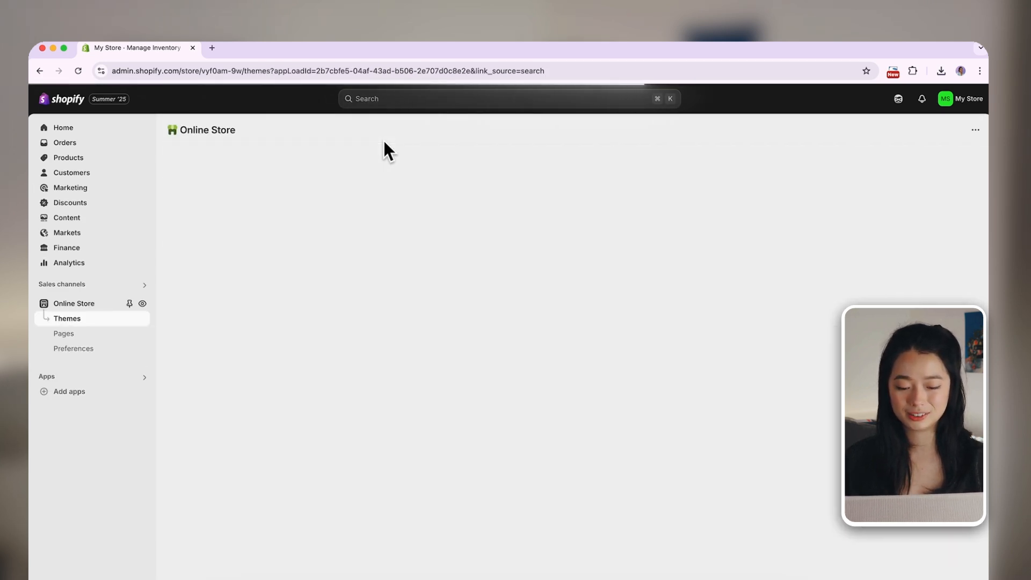
# Add the free themes Horizon, Savor, Vessel, Atelier and Heritage to the theme library
pyautogui.scroll(-8, 349, 362)
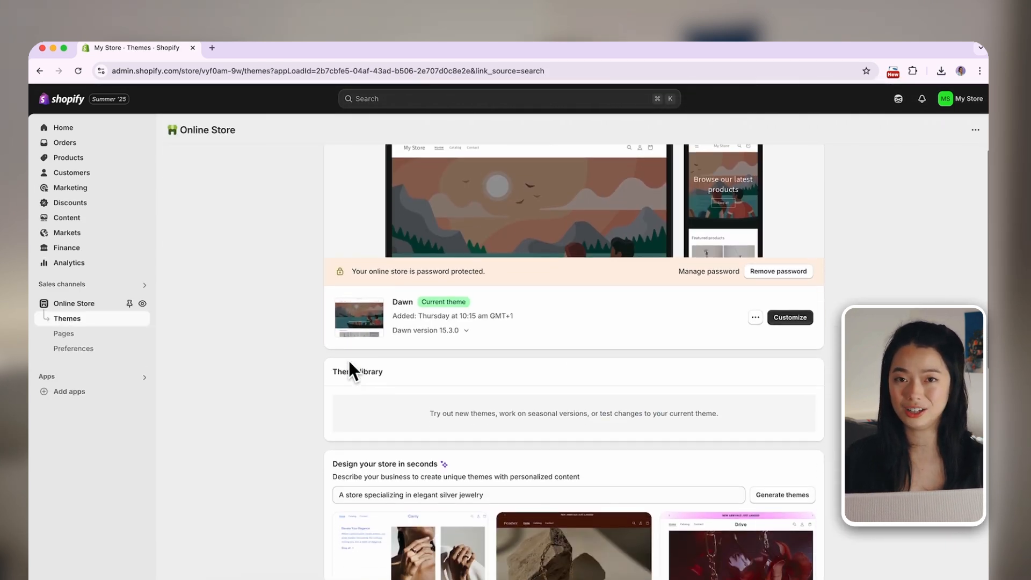
pyautogui.scroll(-3, 349, 360)
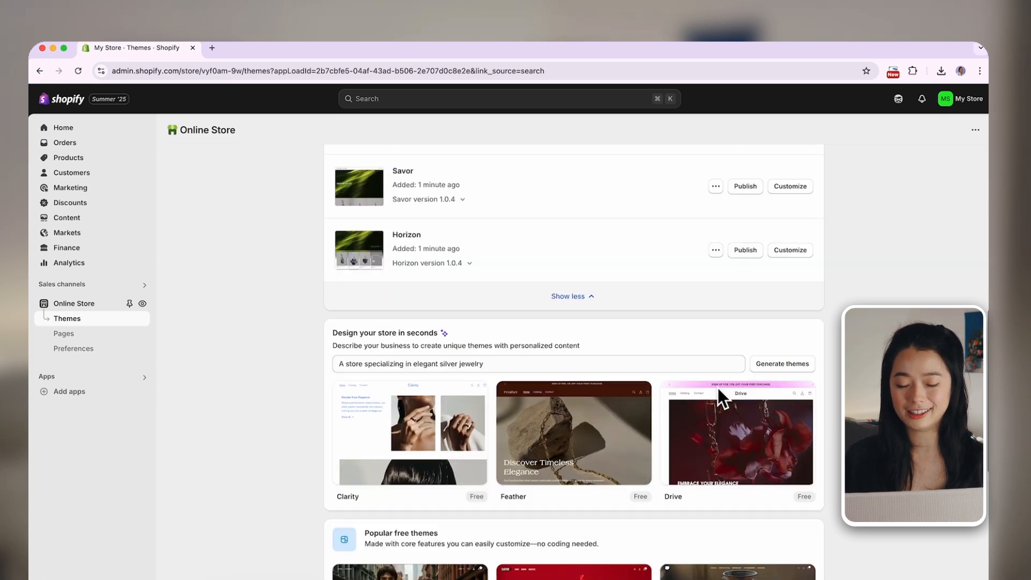
pyautogui.scroll(4, 718, 387)
# Open previews of the newly added library themes in separate browser tabs
pyautogui.click(715, 287)
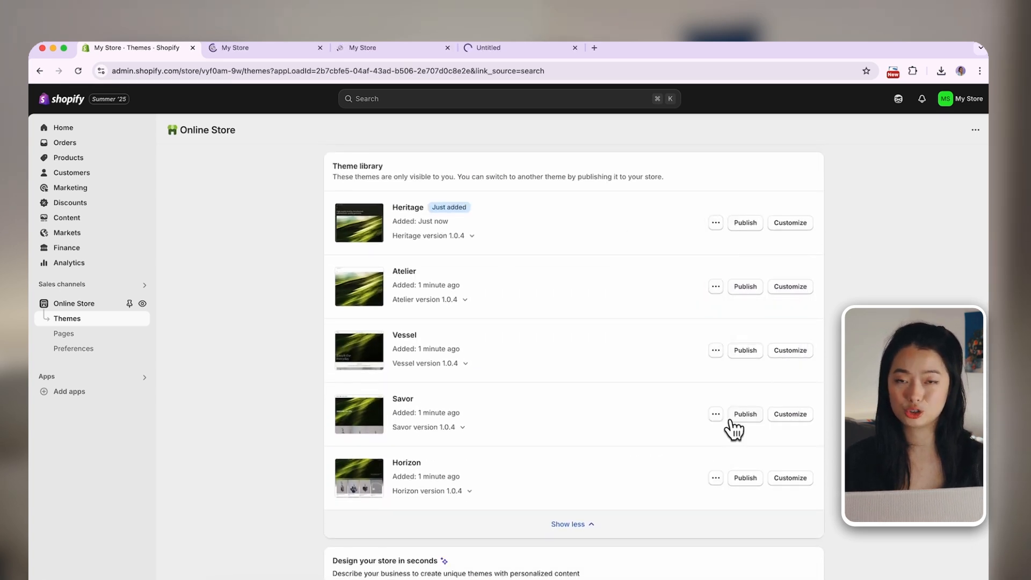
pyautogui.click(716, 350)
pyautogui.rightClick(691, 332)
pyautogui.click(704, 340)
# Dismiss the cookie consent in the Heritage theme preview, examine its home page, and switch to the next theme preview
pyautogui.click(283, 51)
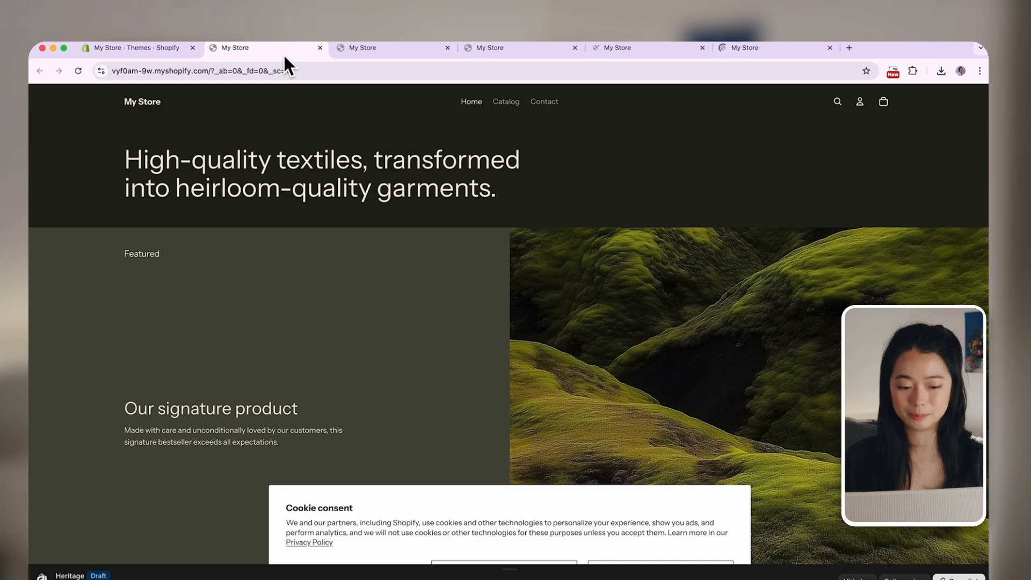
pyautogui.scroll(-1, 357, 291)
pyautogui.scroll(1, 357, 291)
pyautogui.click(689, 568)
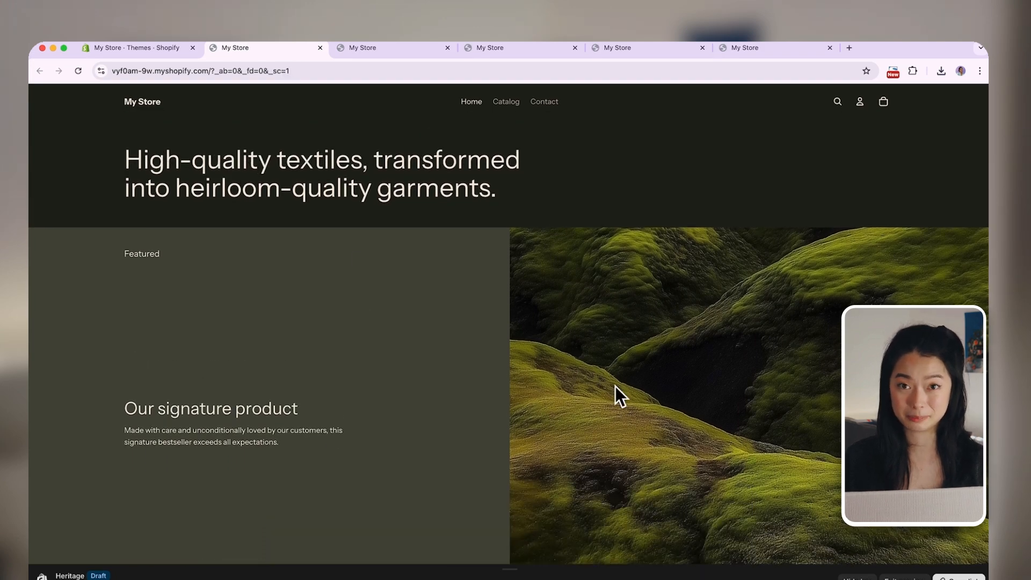
pyautogui.scroll(-10, 607, 294)
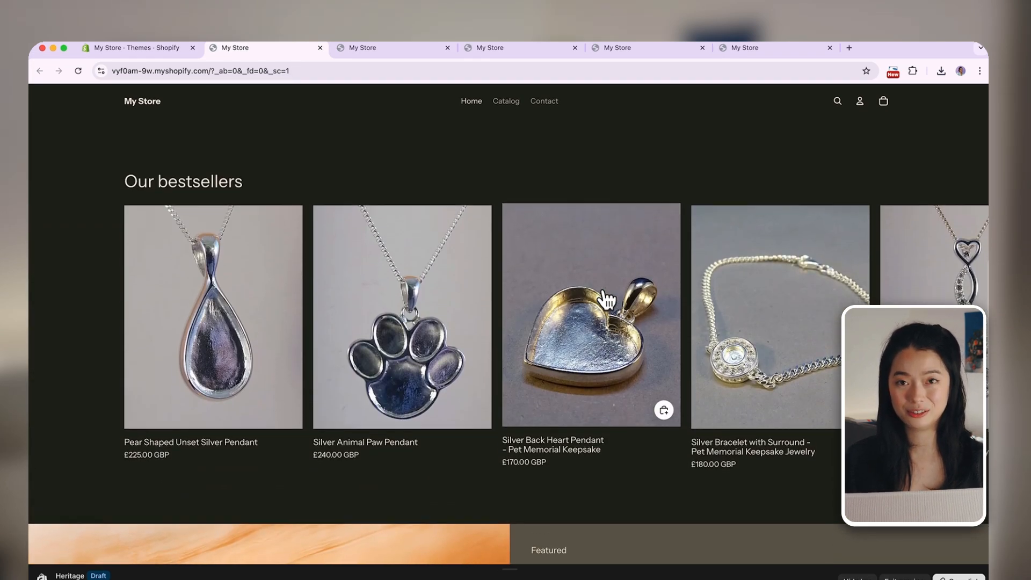
pyautogui.click(420, 51)
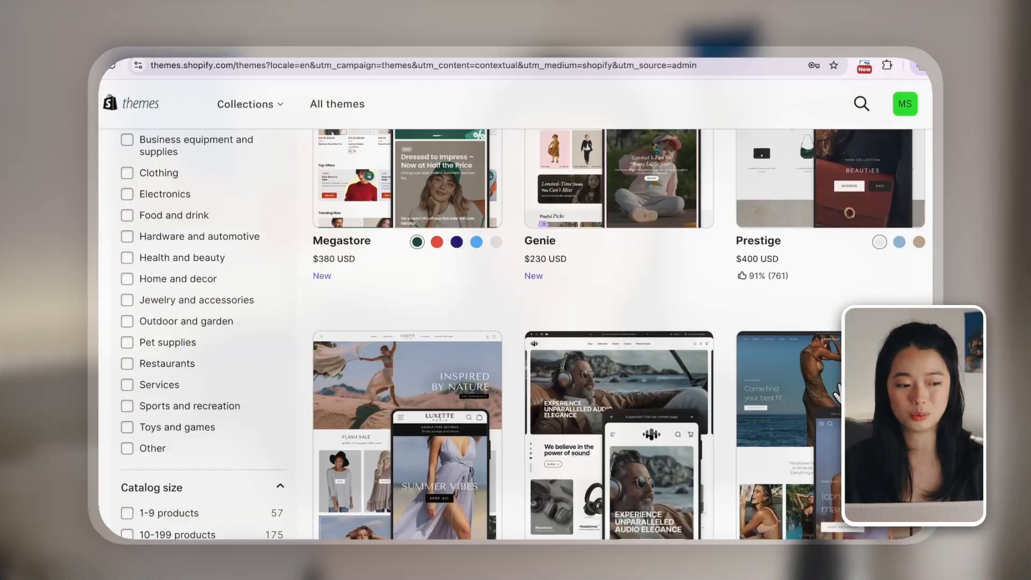
# Browse the themes in the Shopify Theme Store and open the details page of the Hyper theme
pyautogui.scroll(-10, 341, 381)
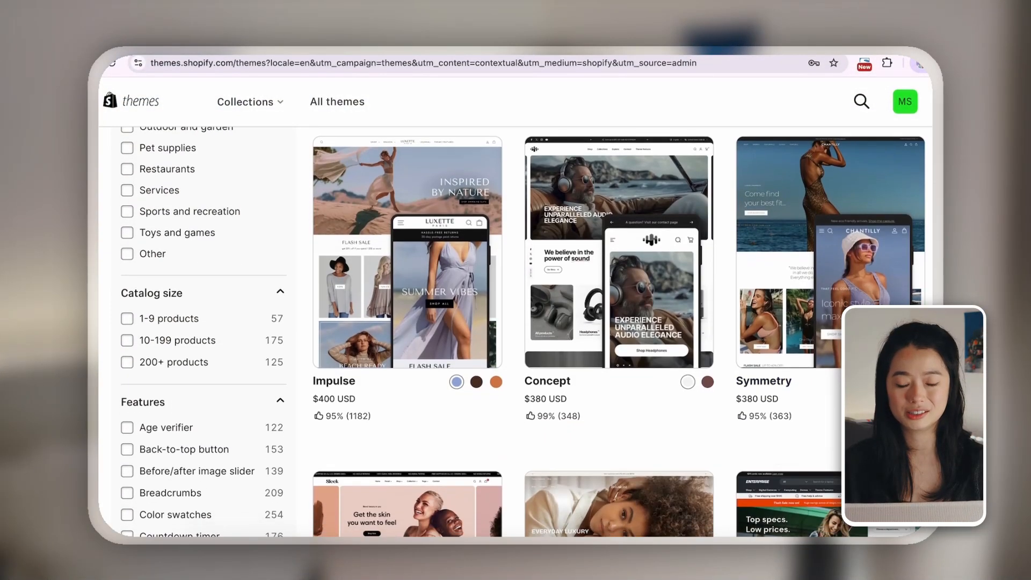
pyautogui.scroll(-2, 339, 381)
pyautogui.click(827, 420)
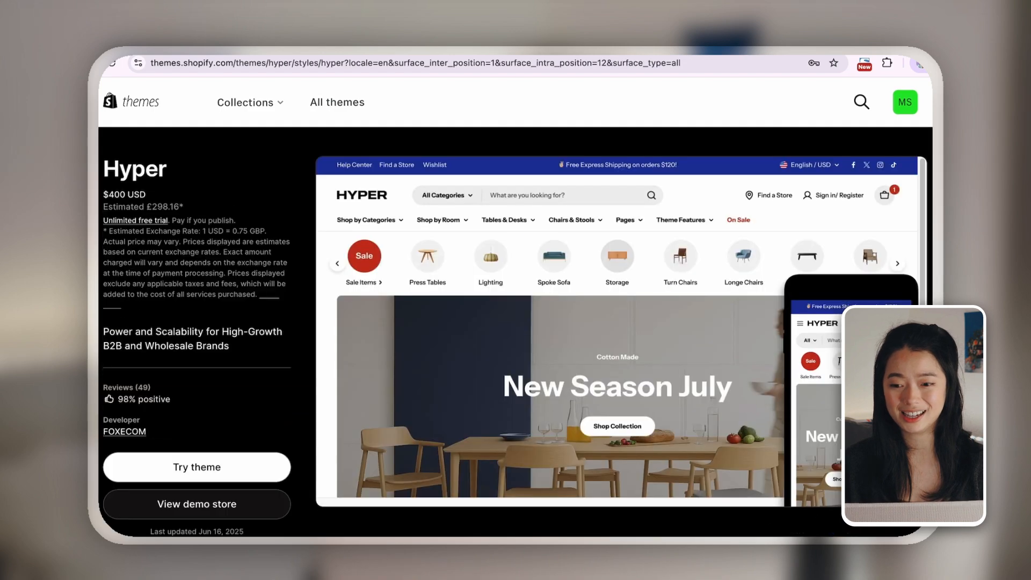
# View the Hyper theme's demo store and examine the sections of its home page
pyautogui.click(197, 504)
pyautogui.scroll(-8, 516, 333)
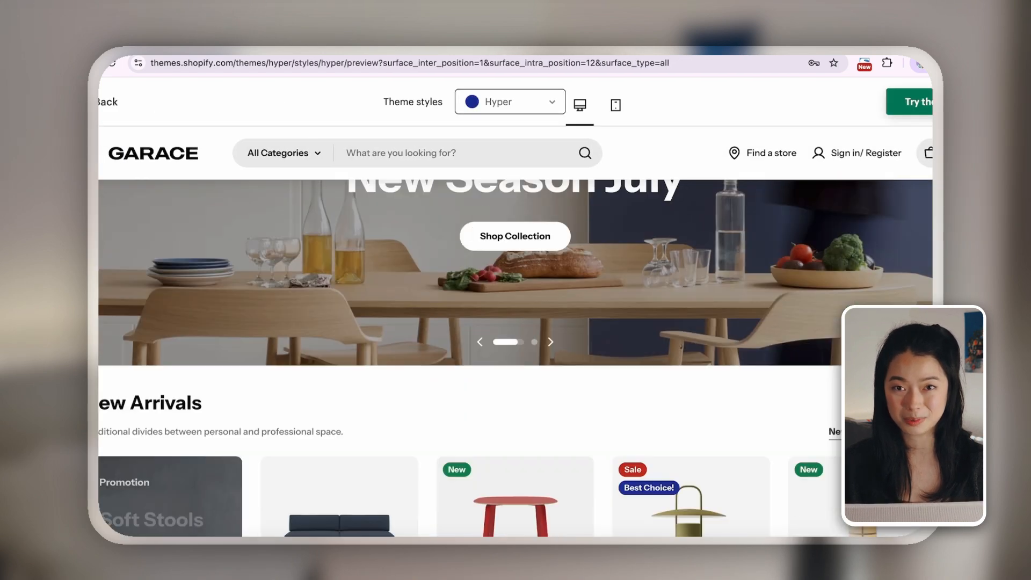
pyautogui.click(836, 260)
pyautogui.scroll(-10, 736, 341)
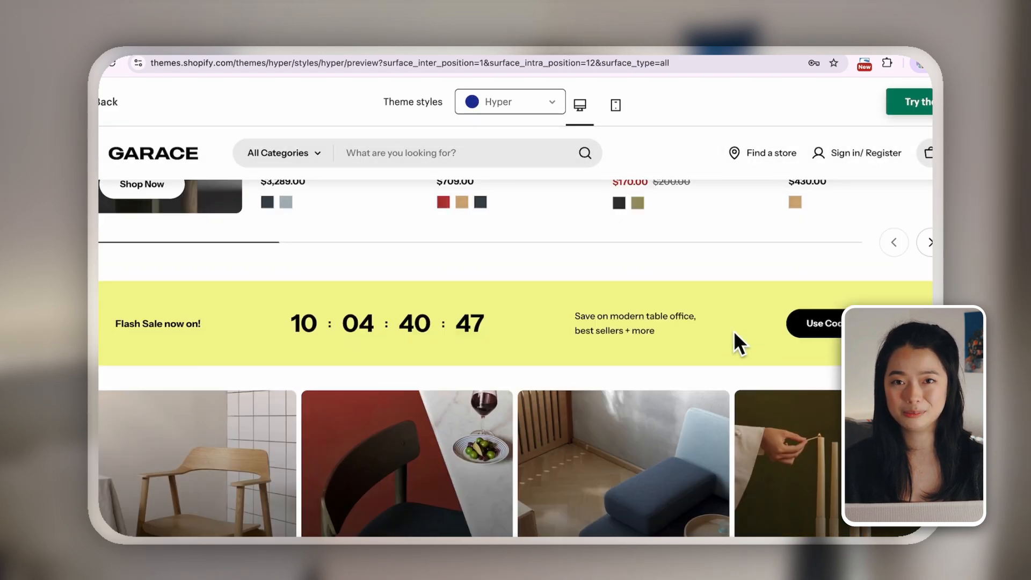
pyautogui.scroll(-1, 741, 375)
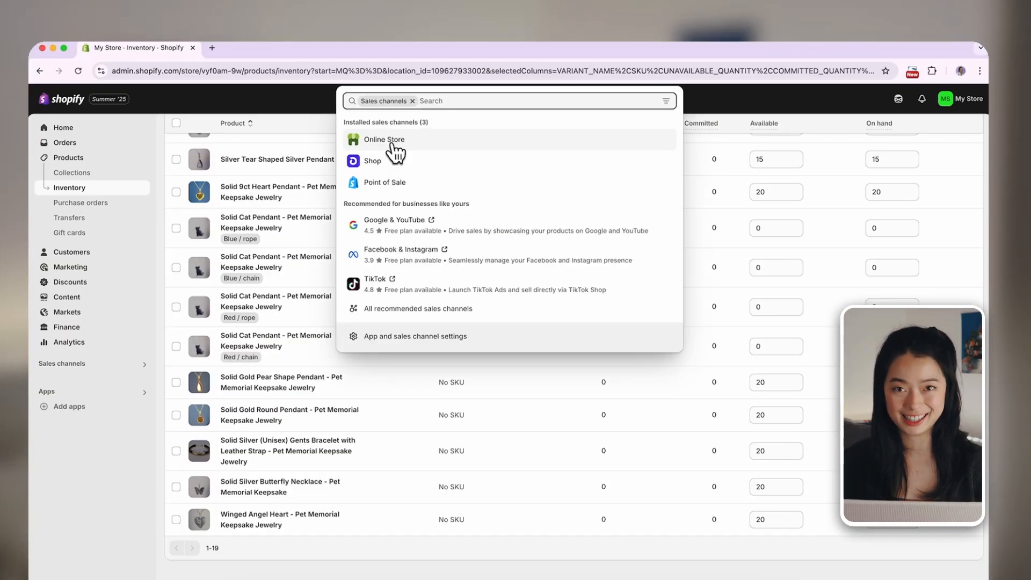
# Open the Online Store channel and start customizing the current Dawn theme
pyautogui.click(393, 142)
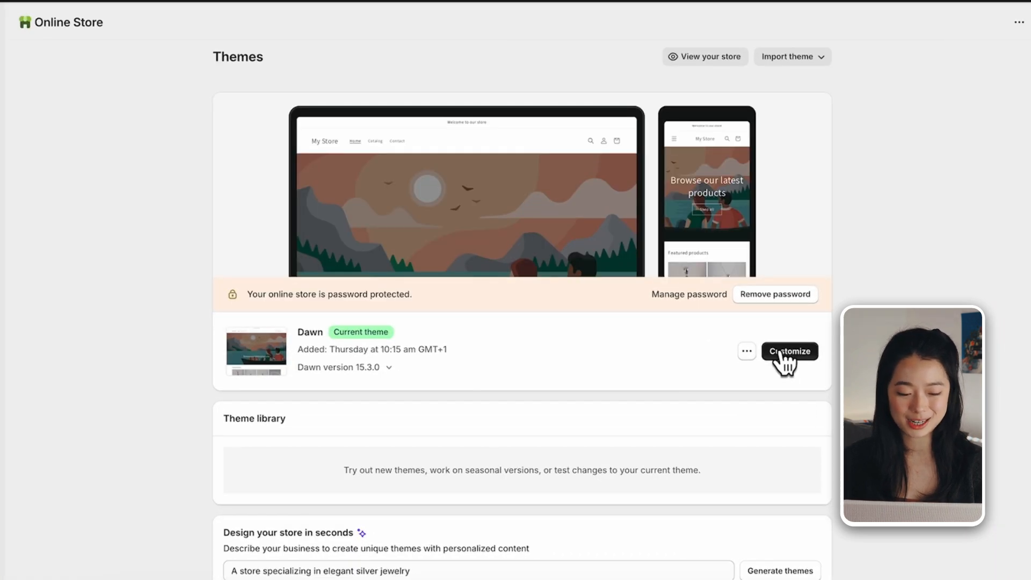
pyautogui.click(781, 354)
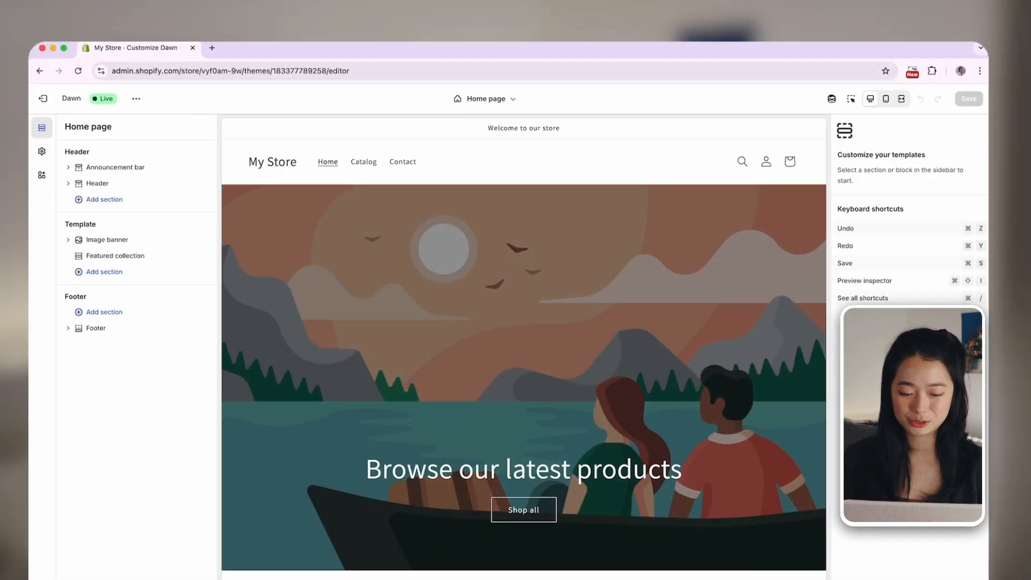
# Move the Image banner section below the Featured collection section in the home page template
pyautogui.scroll(-5, 350, 386)
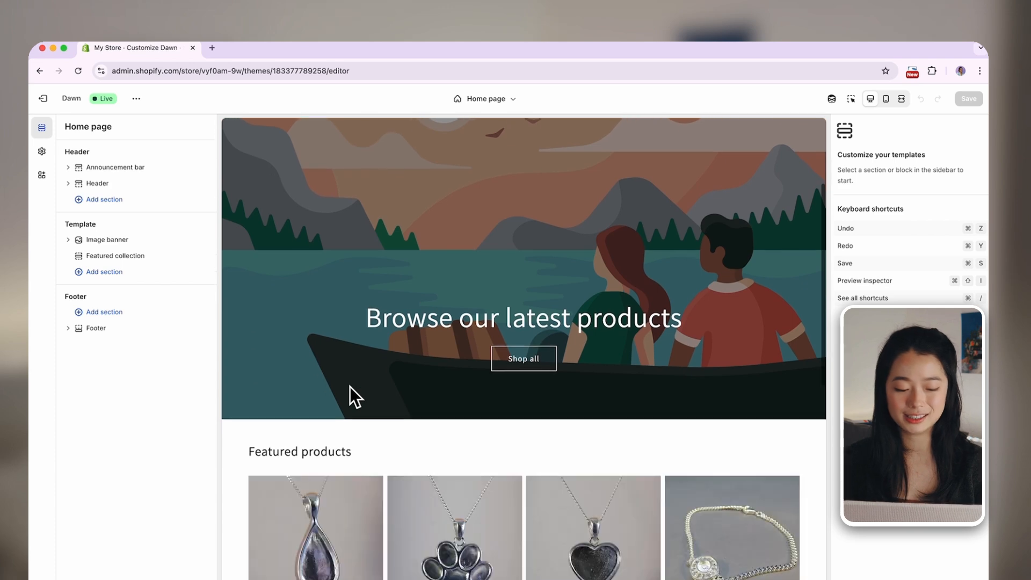
pyautogui.scroll(-4, 349, 384)
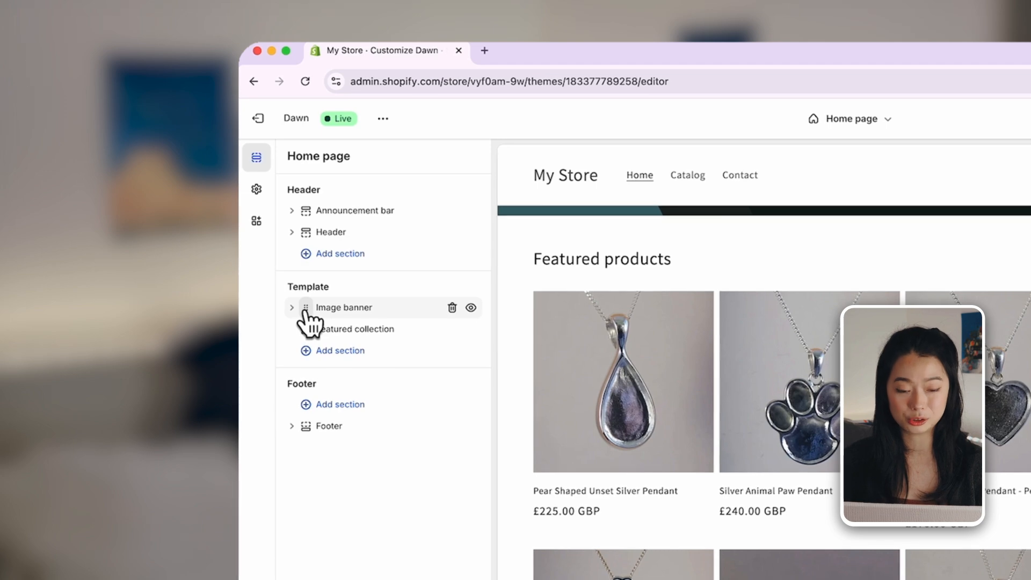
pyautogui.moveTo(305, 311); pyautogui.dragTo(302, 334)
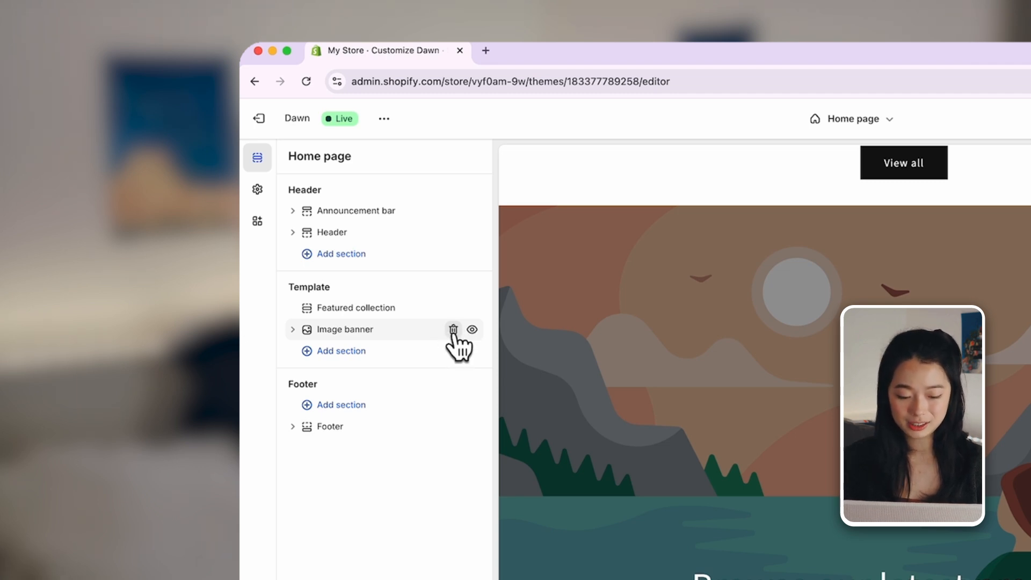
# Set a photo of a person wearing a necklace as Image 1 of the Image banner section
pyautogui.click(345, 327)
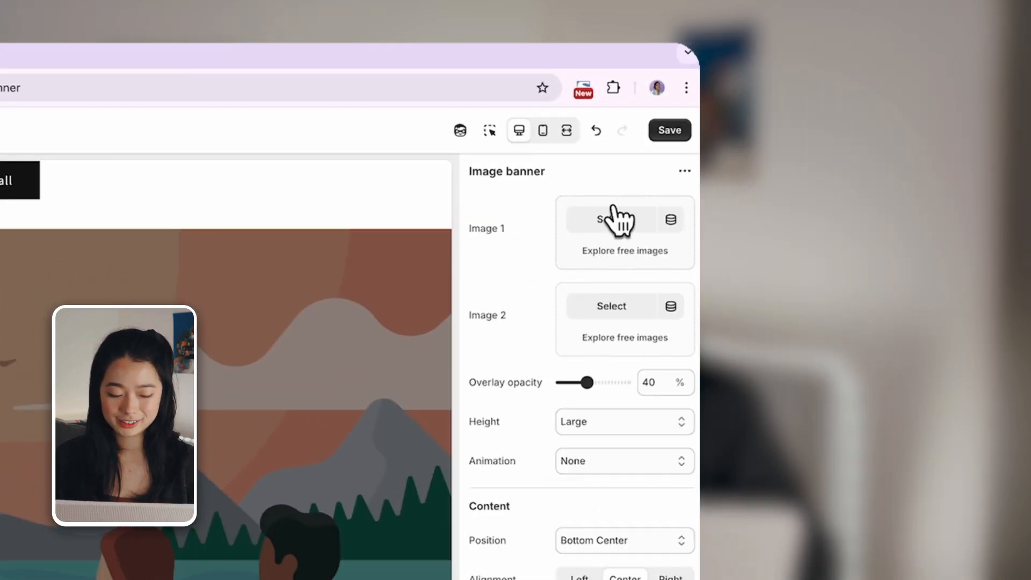
pyautogui.click(617, 219)
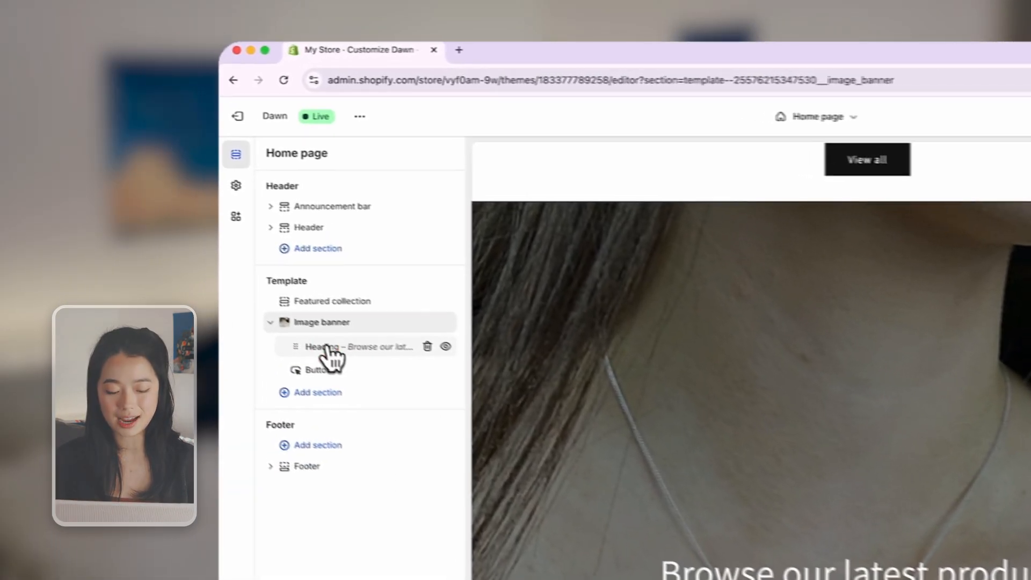
# Change the Image banner's heading to "Browse our latest products!!"
pyautogui.click(328, 347)
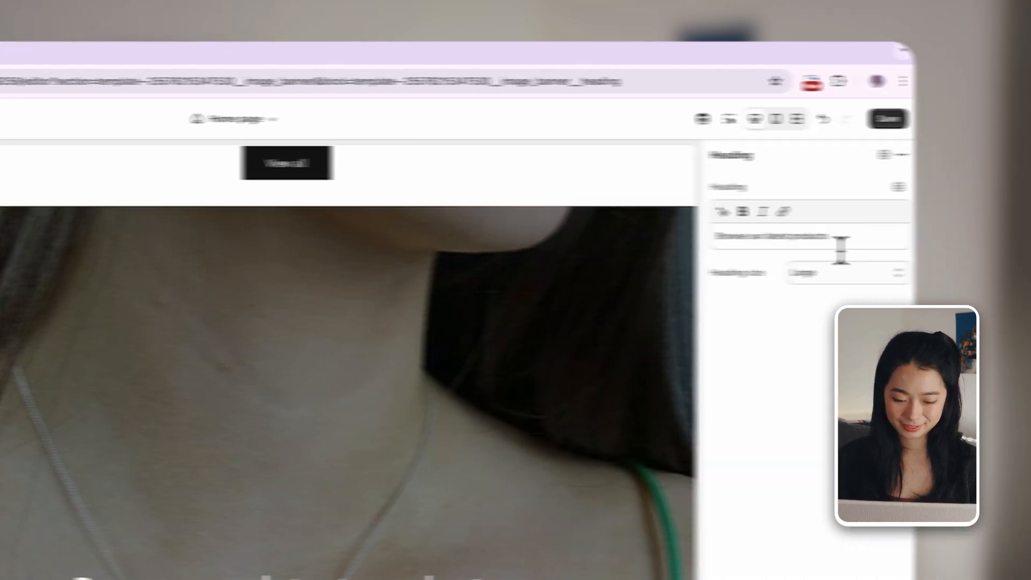
pyautogui.click(840, 245)
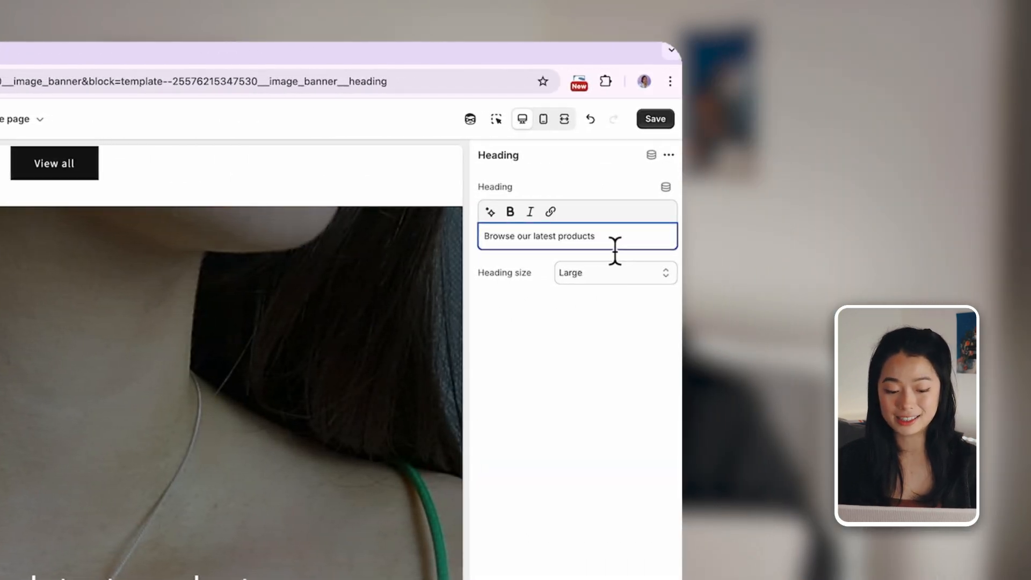
pyautogui.write('!!')
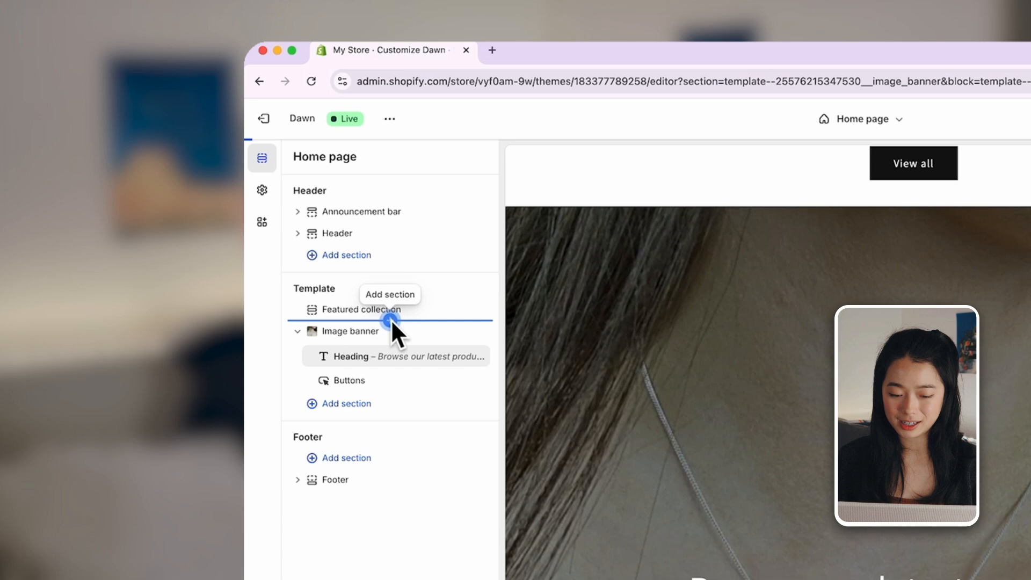
# Insert an Image with text section below the Featured collection and move the Image banner to the top of the home page template
pyautogui.click(391, 319)
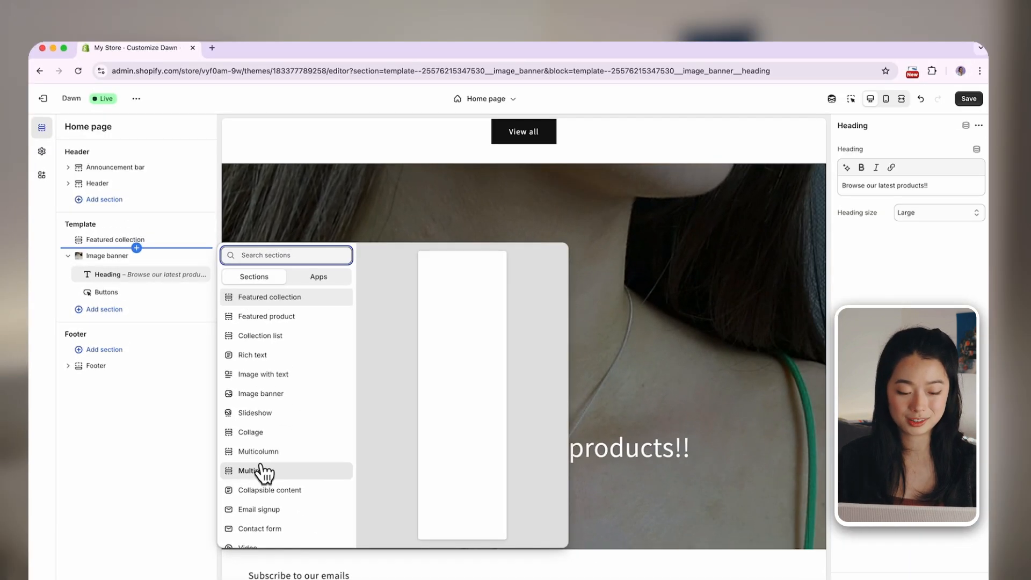
pyautogui.scroll(-3, 306, 416)
pyautogui.click(263, 309)
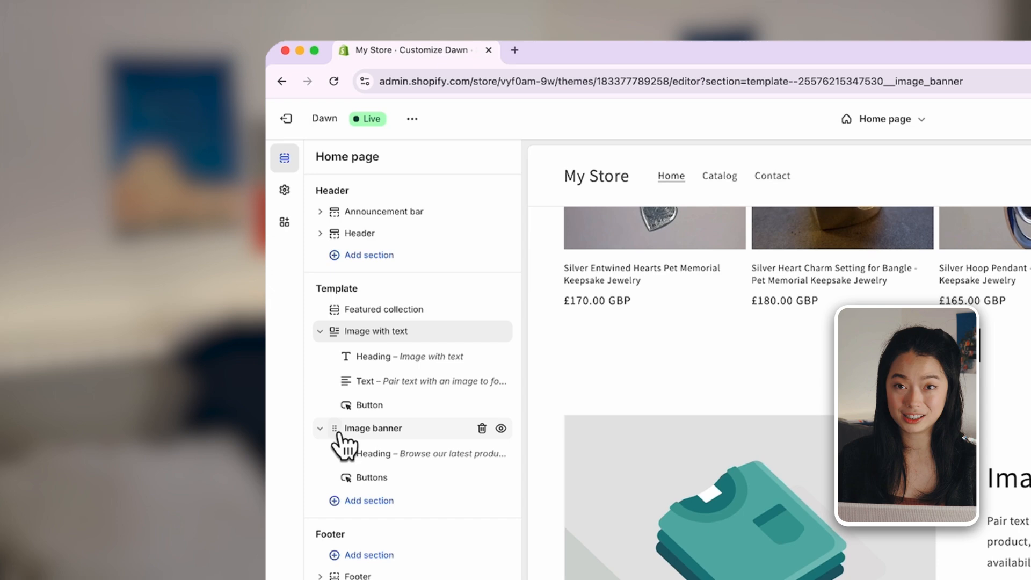
pyautogui.moveTo(339, 436); pyautogui.dragTo(341, 317)
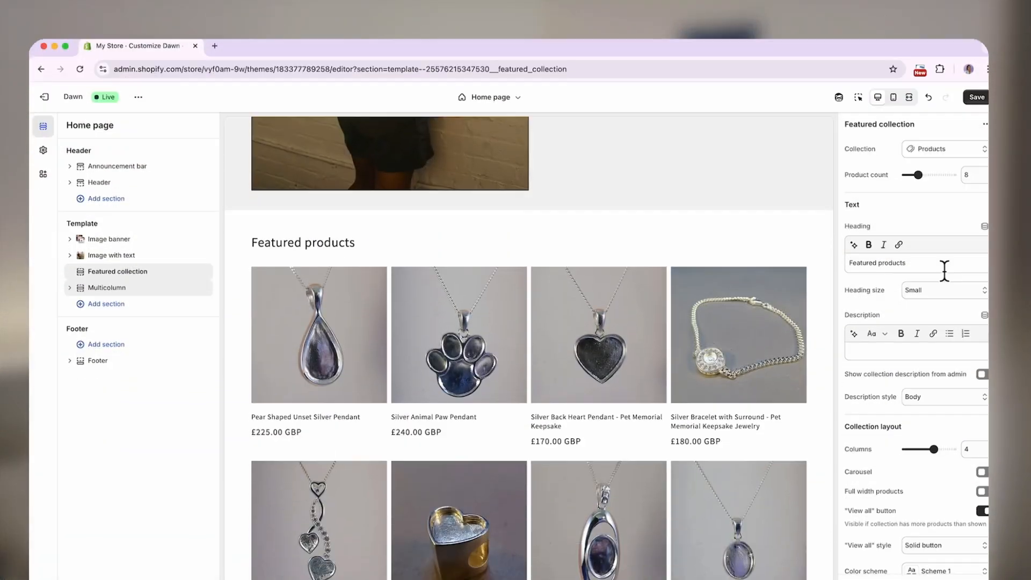
# Set the Featured collection layout to 3 columns and enable full width products
pyautogui.moveTo(945, 449); pyautogui.dragTo(933, 449)
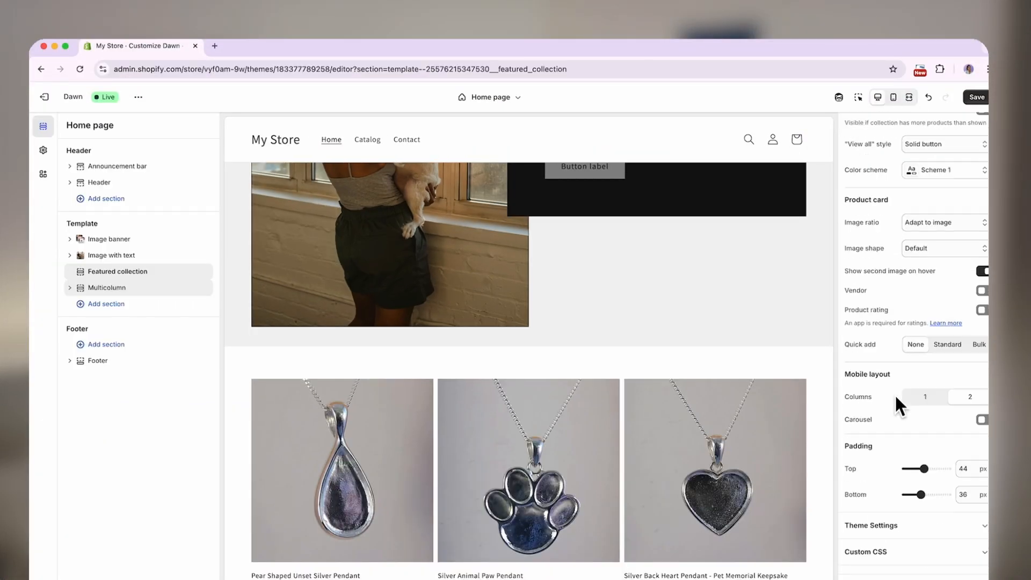
pyautogui.scroll(5, 921, 376)
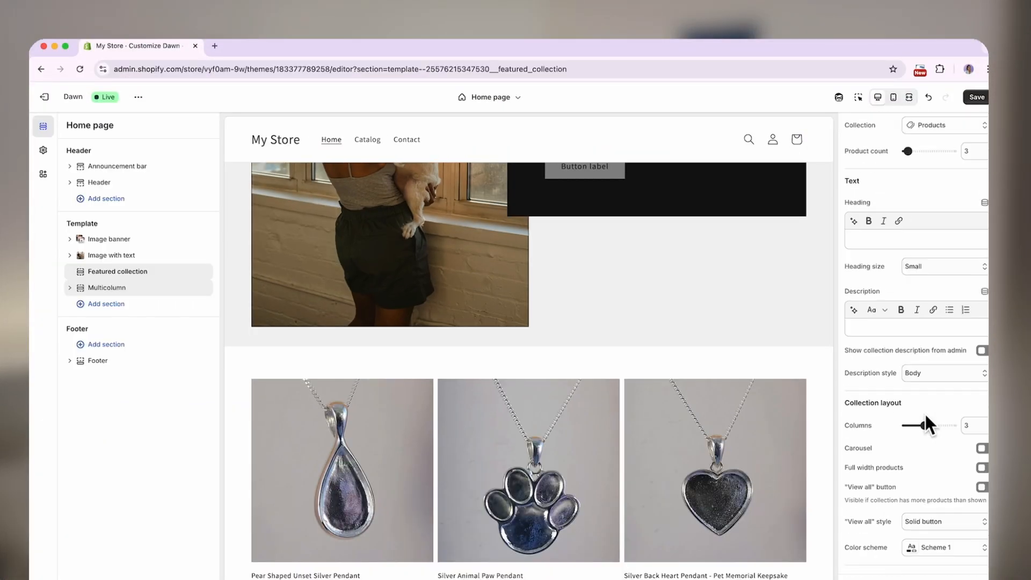
pyautogui.click(982, 454)
# Open the Multicolumn section and examine its image, button and layout settings
pyautogui.click(110, 288)
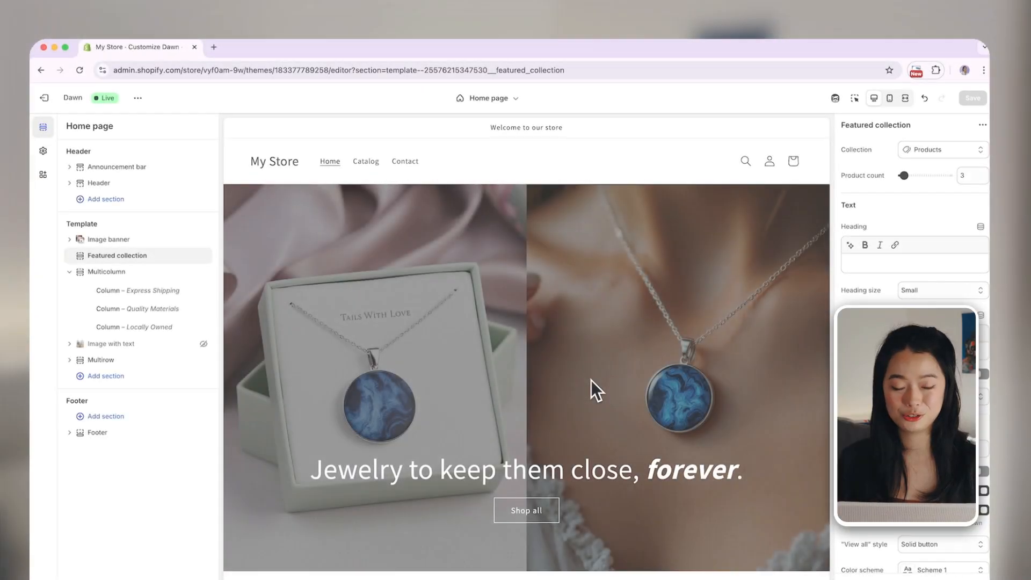
pyautogui.scroll(-15, 593, 386)
pyautogui.scroll(15, 591, 380)
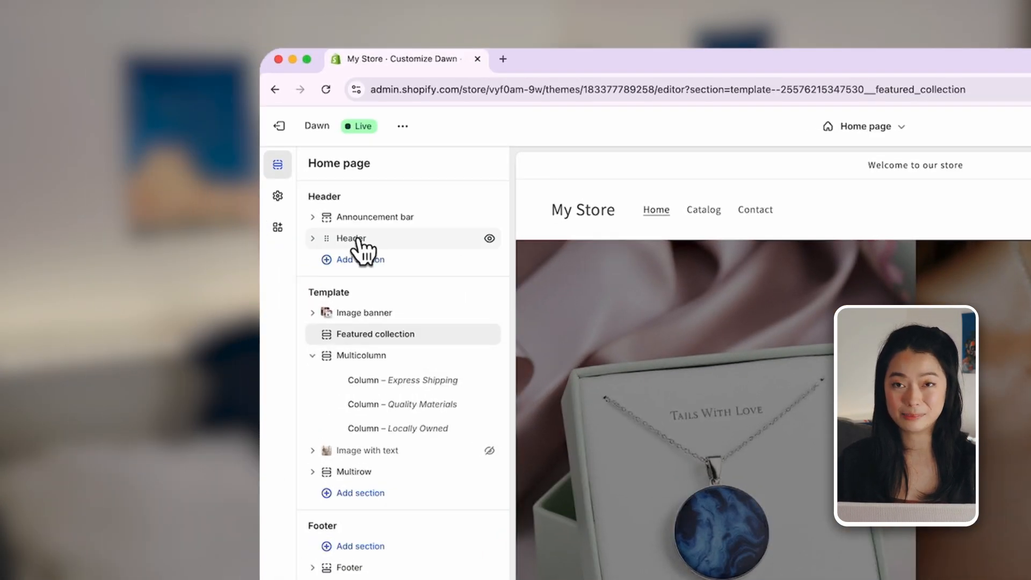
# Upload Tails_with_Love_logo as the logo in the Header's theme settings and review the home page in the fullscreen preview
pyautogui.click(99, 183)
pyautogui.scroll(-10, 980, 543)
pyautogui.click(982, 551)
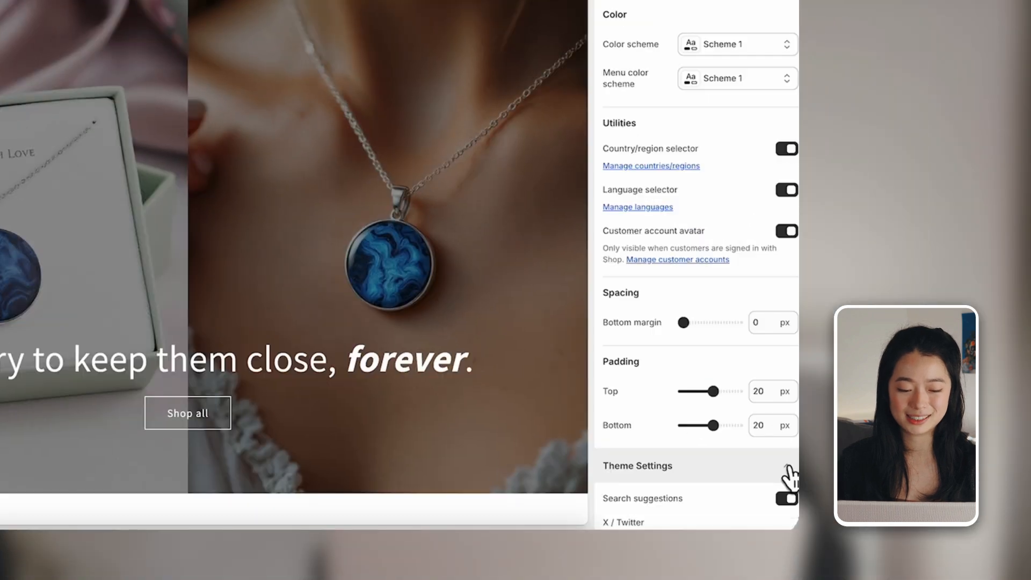
pyautogui.scroll(-10, 687, 454)
pyautogui.click(746, 369)
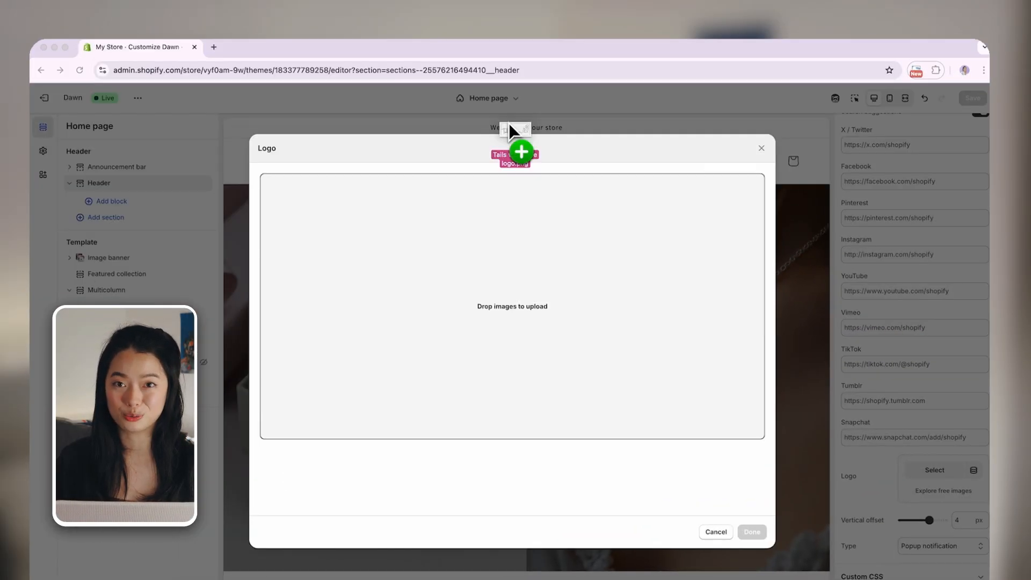
pyautogui.moveTo(509, 127); pyautogui.dragTo(436, 254)
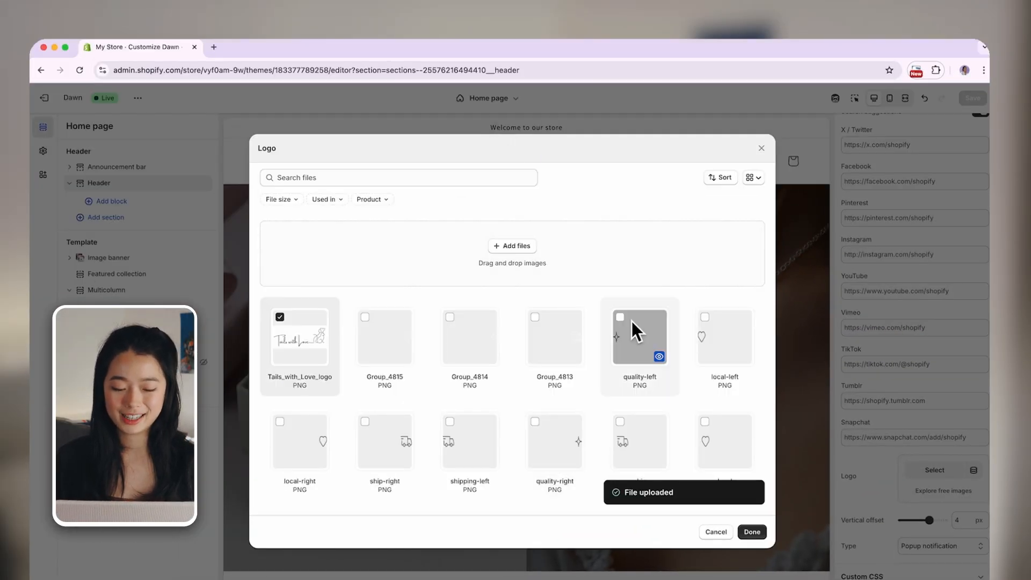
pyautogui.click(752, 532)
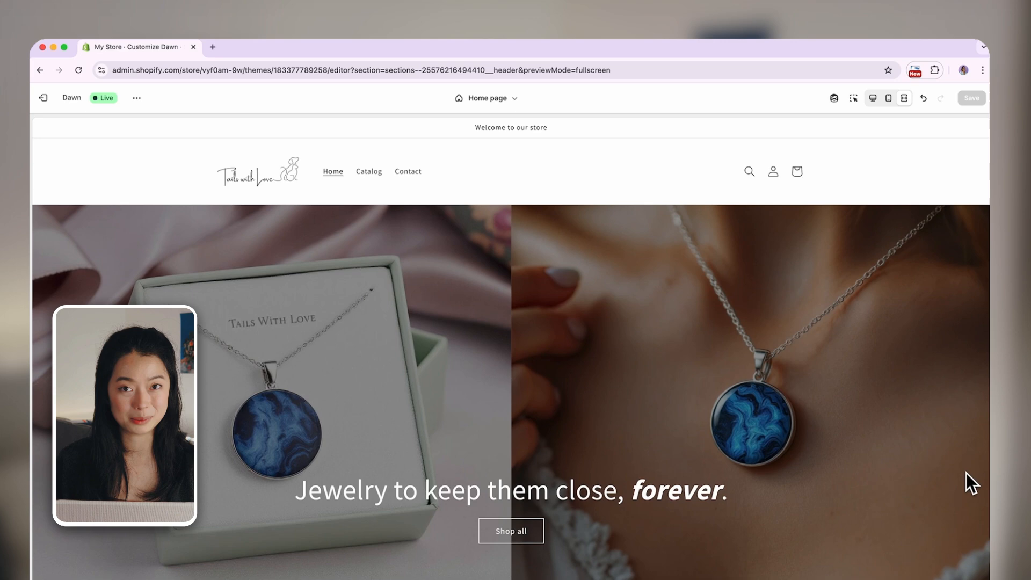
pyautogui.scroll(-6, 966, 472)
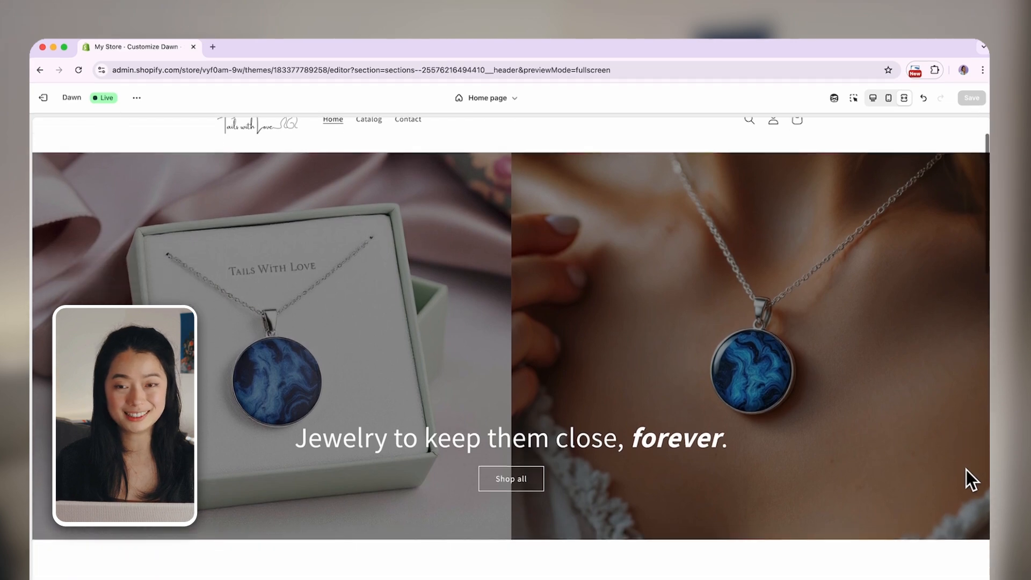
pyautogui.scroll(-10, 967, 472)
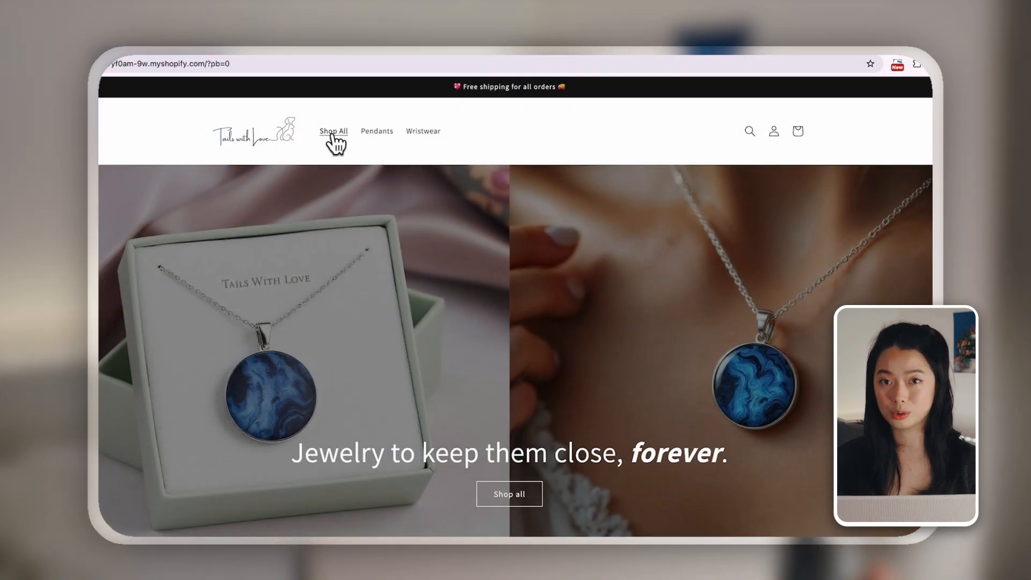
# View the Shop All, Pendants and Wristwear pages from the storefront's header navigation
pyautogui.click(333, 134)
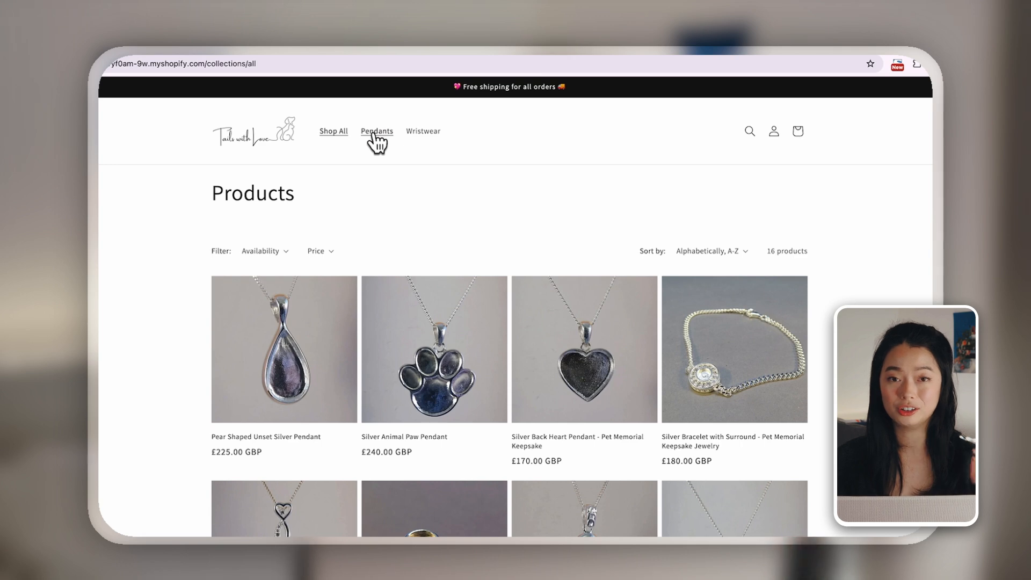
pyautogui.click(376, 136)
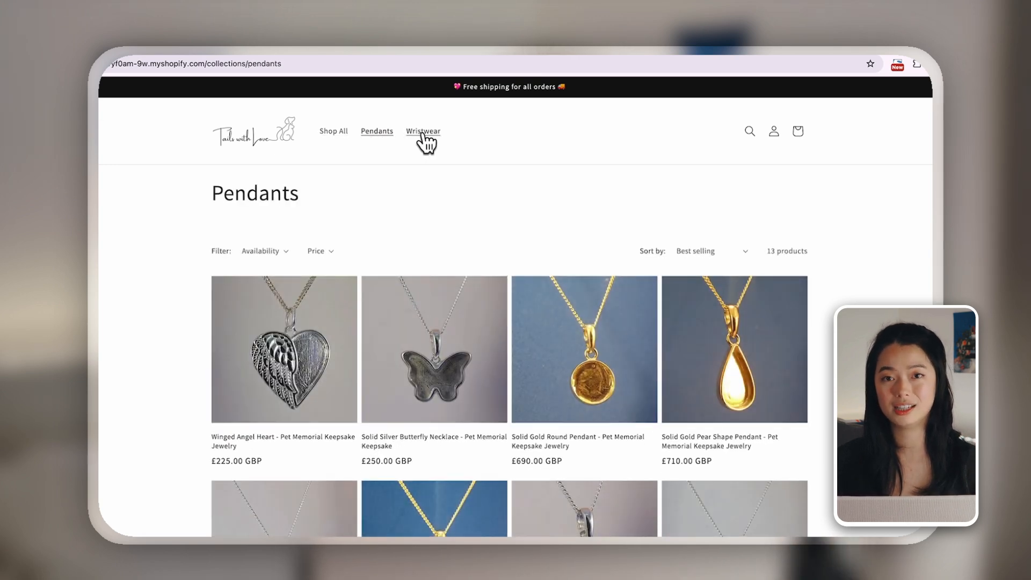
pyautogui.click(424, 134)
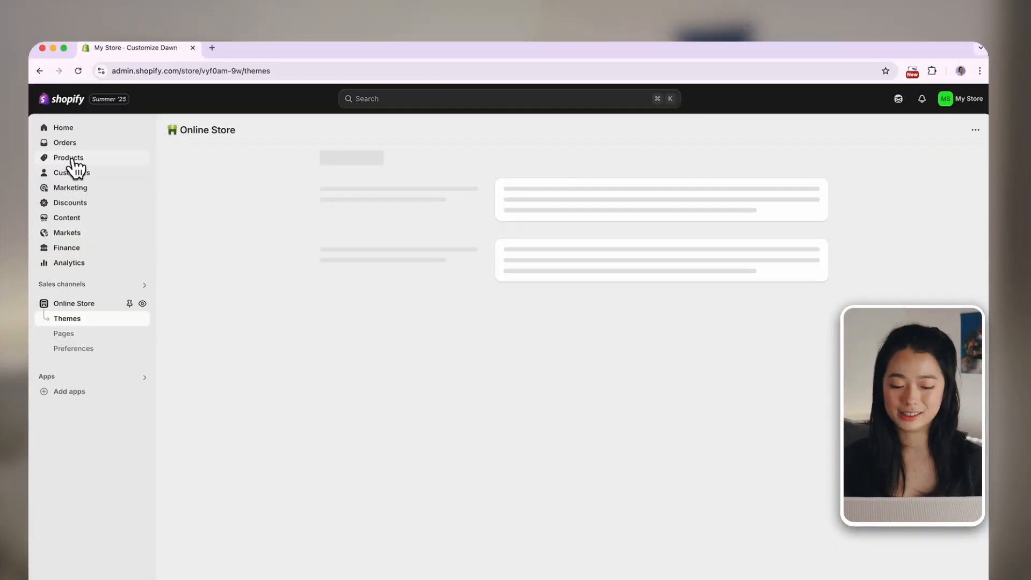
# Create a new product collection in the store admin and title it Pendants
pyautogui.click(72, 157)
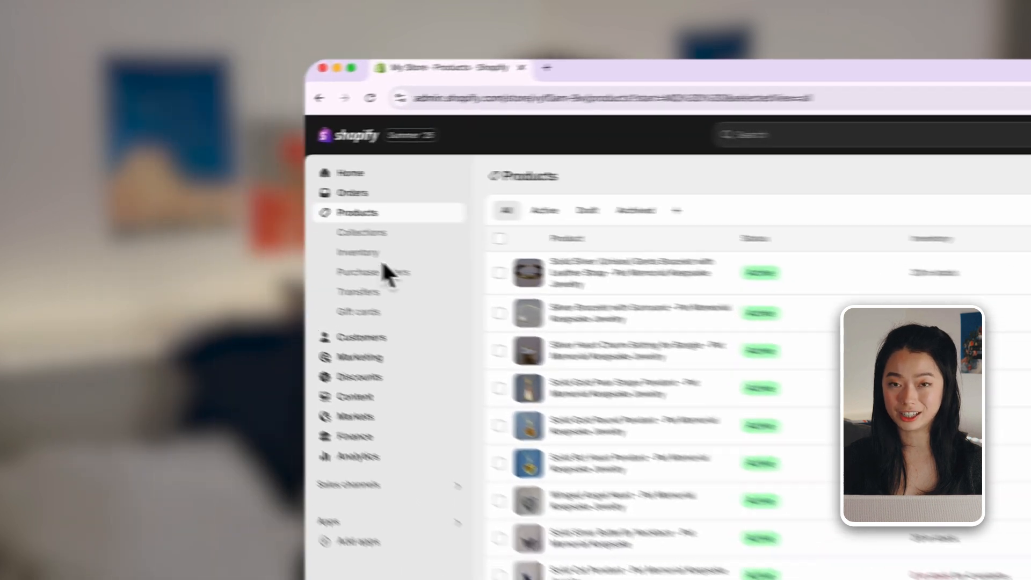
pyautogui.click(80, 173)
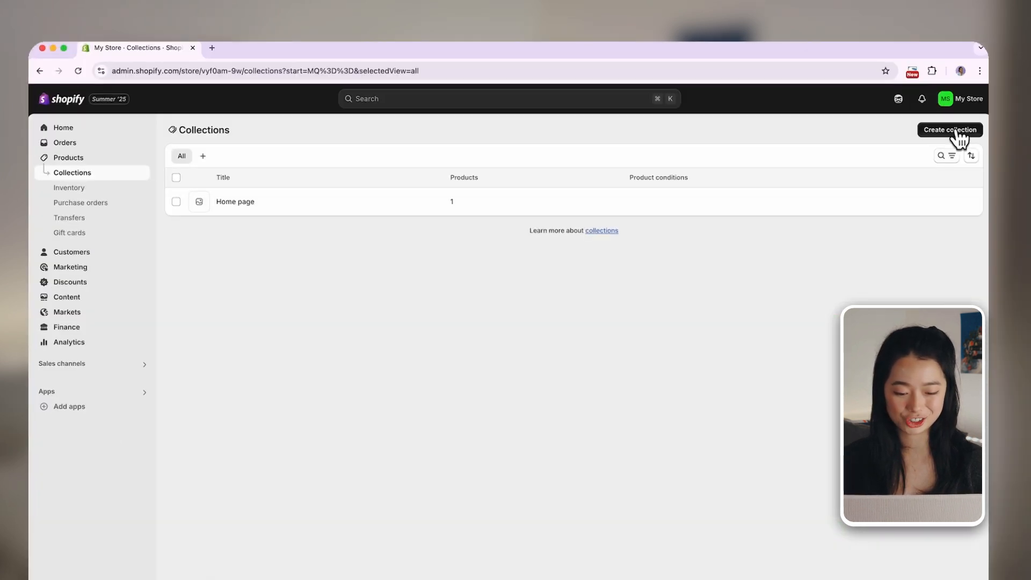
pyautogui.click(959, 136)
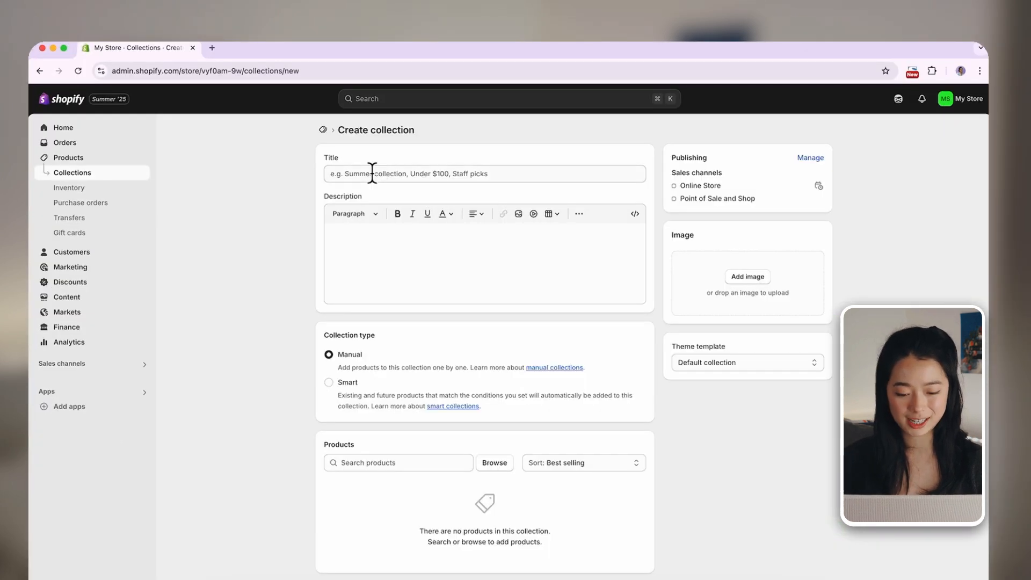
pyautogui.click(373, 172)
pyautogui.write('Pendants')
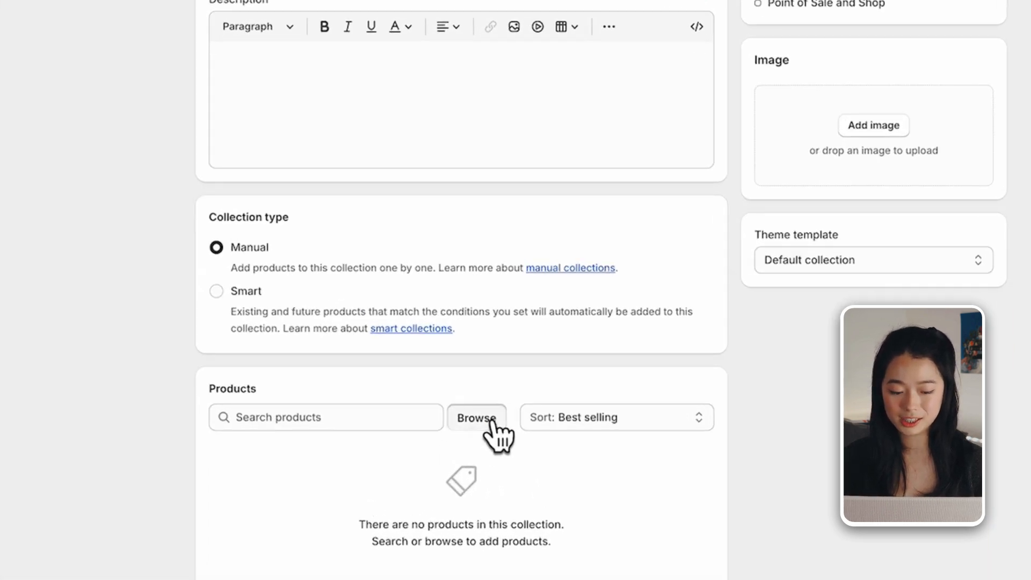
# Select Pear Shaped Unset Silver Pendant and Silver Animal Paw Pendant as products for the Pendants collection
pyautogui.click(495, 463)
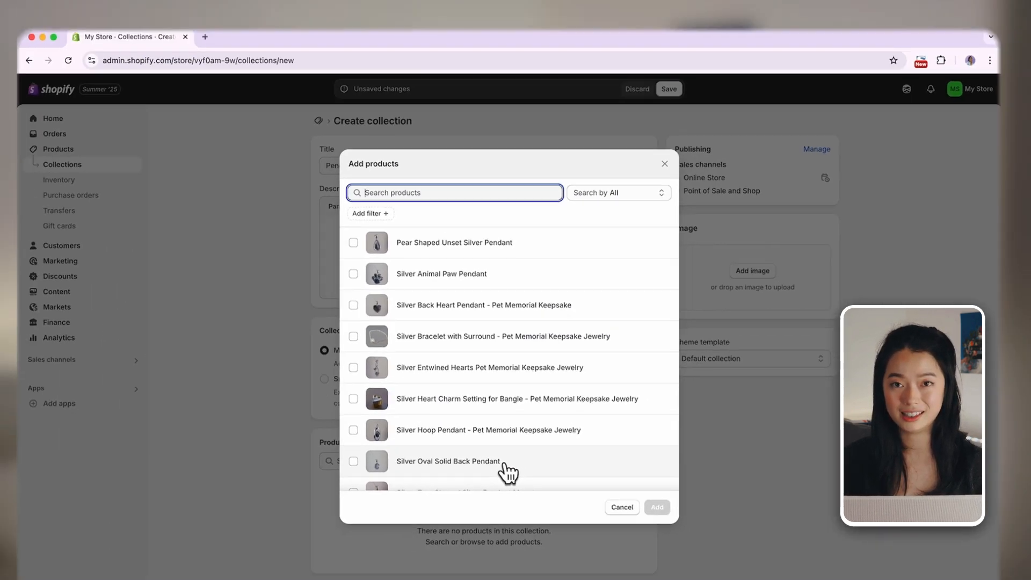
pyautogui.click(357, 249)
pyautogui.click(357, 280)
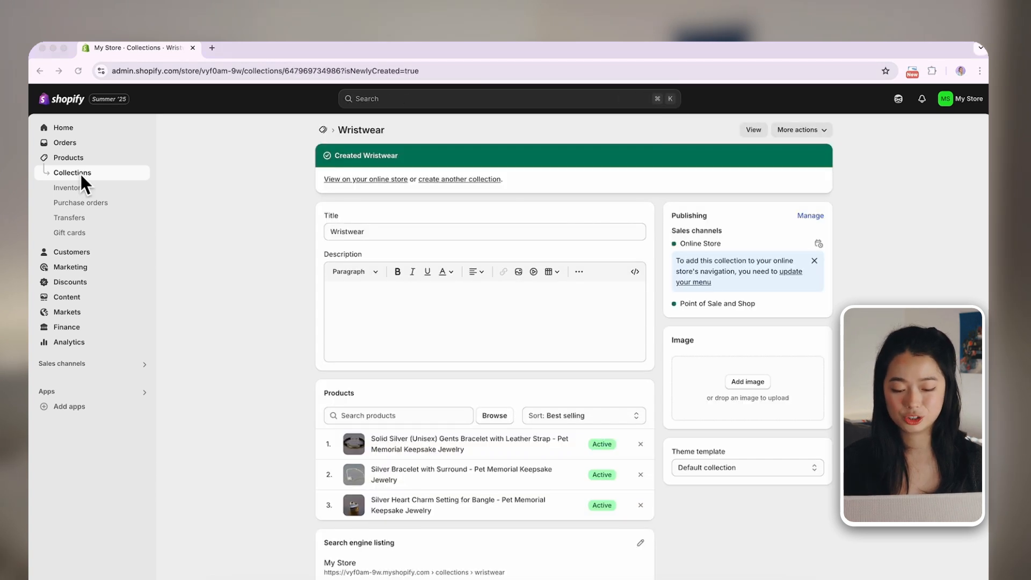
# Add an item linked to the Pendants collection to the store's Main menu
pyautogui.click(80, 173)
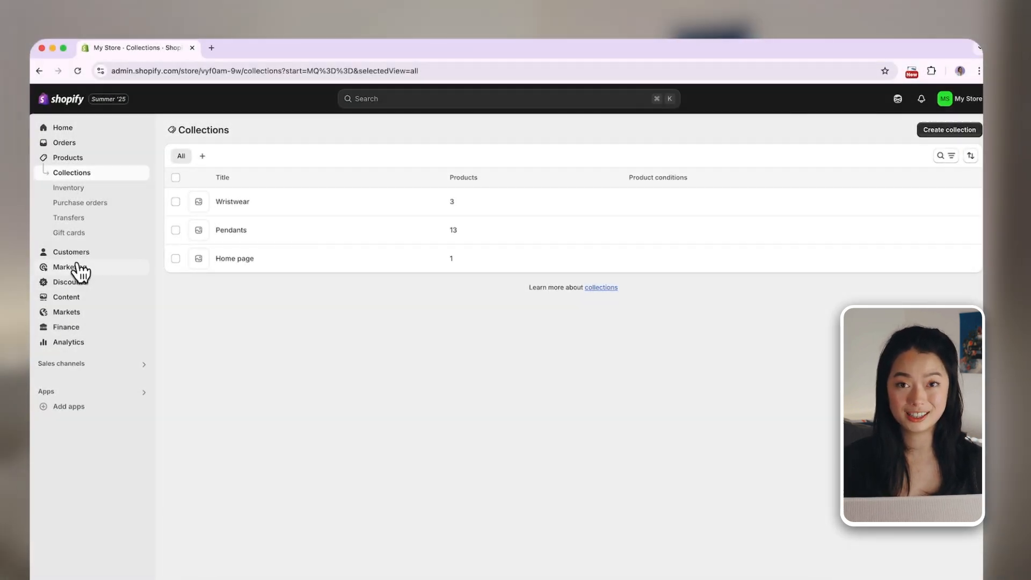
pyautogui.click(79, 299)
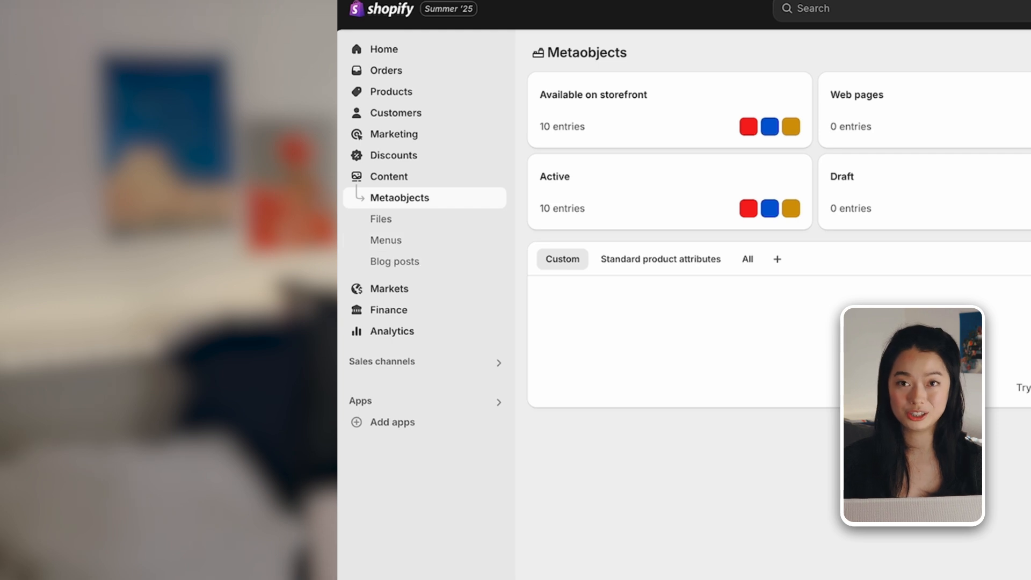
pyautogui.click(396, 240)
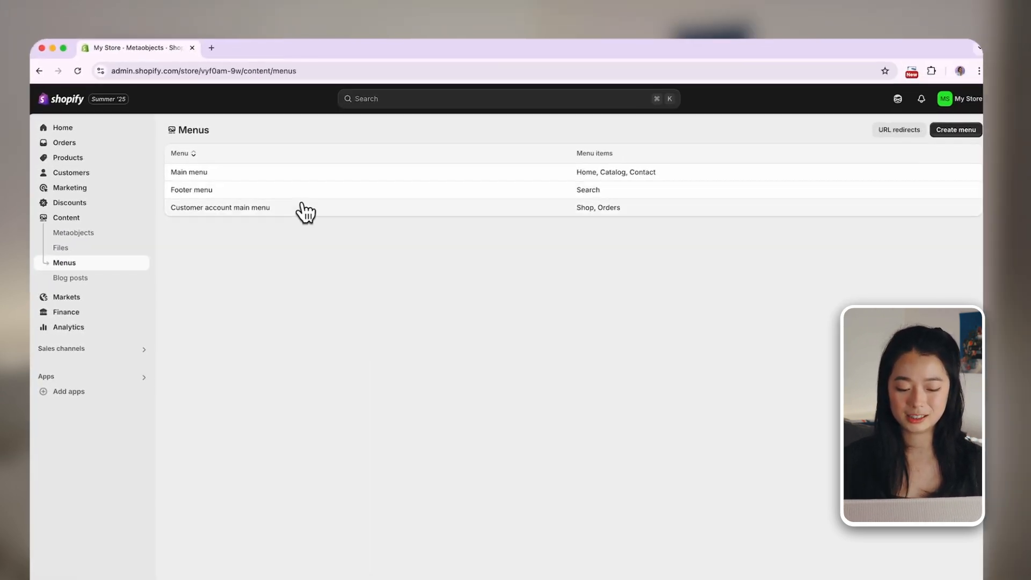
pyautogui.click(189, 172)
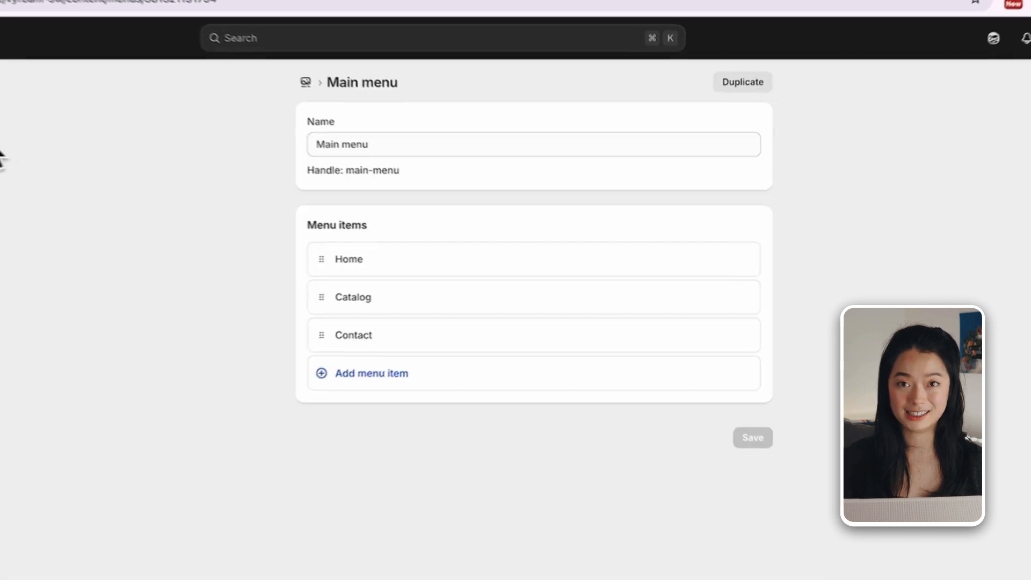
pyautogui.click(368, 380)
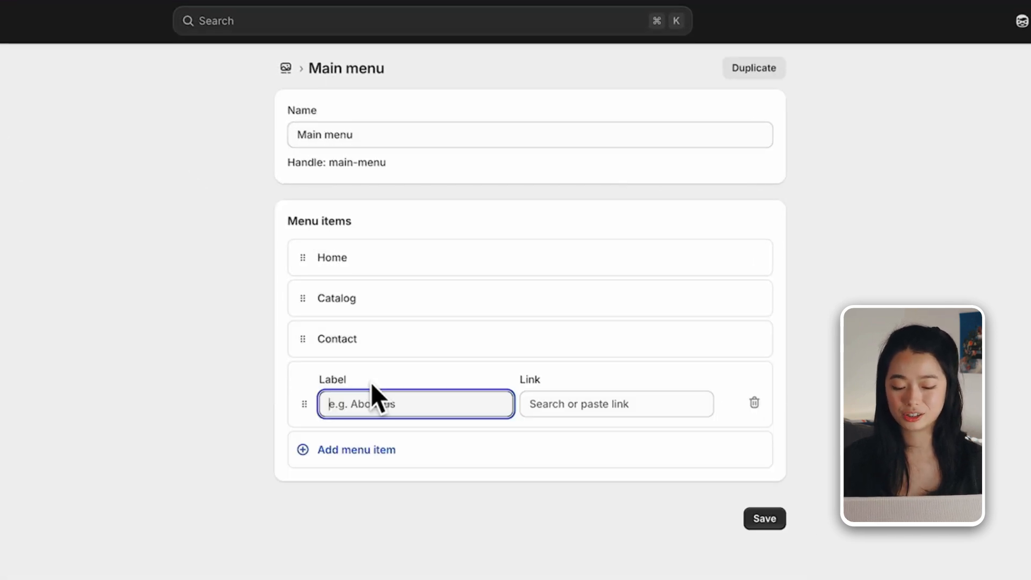
pyautogui.click(611, 418)
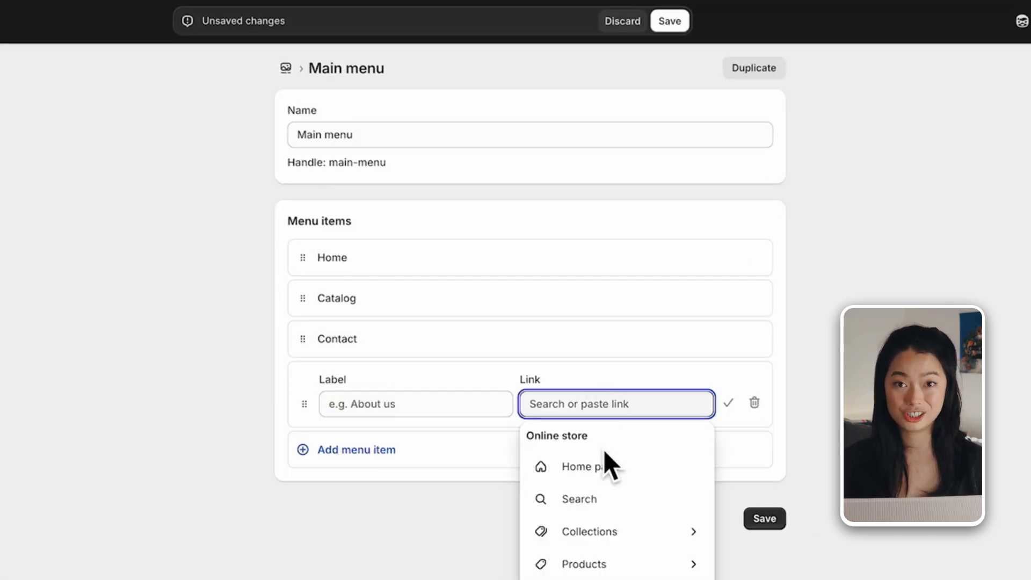
pyautogui.click(612, 532)
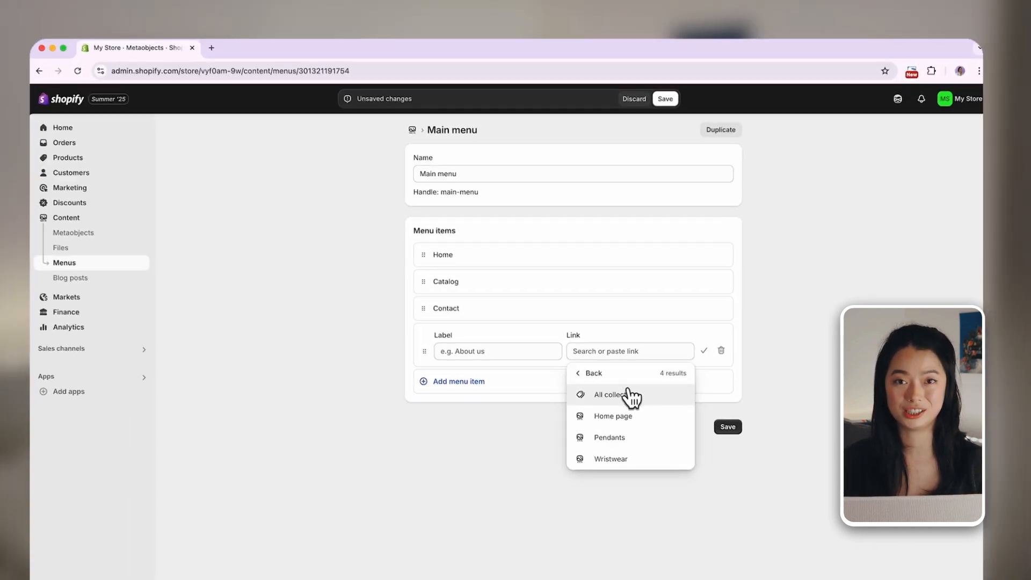
pyautogui.click(633, 443)
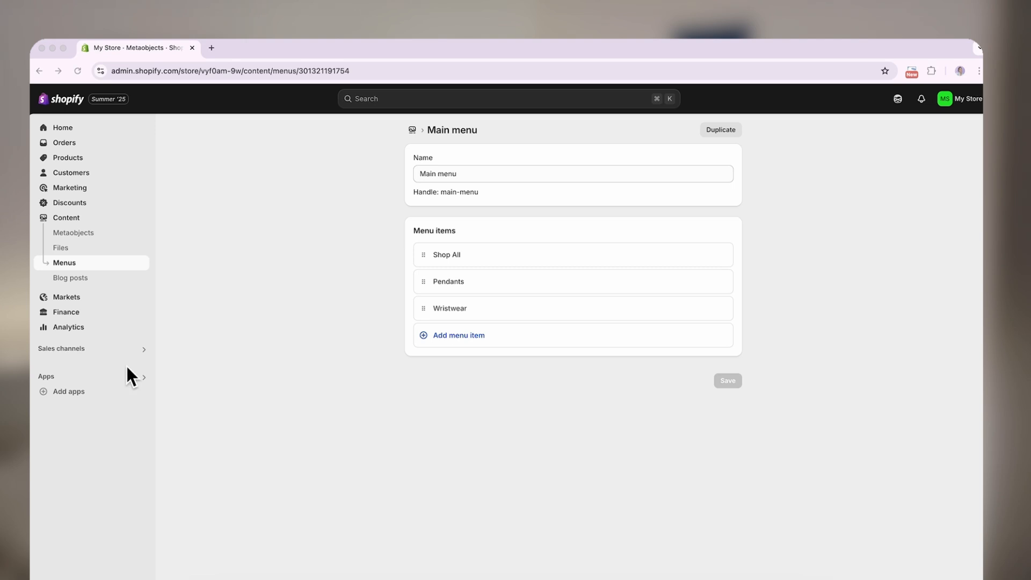
# View the current Dawn theme's storefront from the Online Store channel and browse its Pendants collection page
pyautogui.click(143, 351)
pyautogui.click(384, 139)
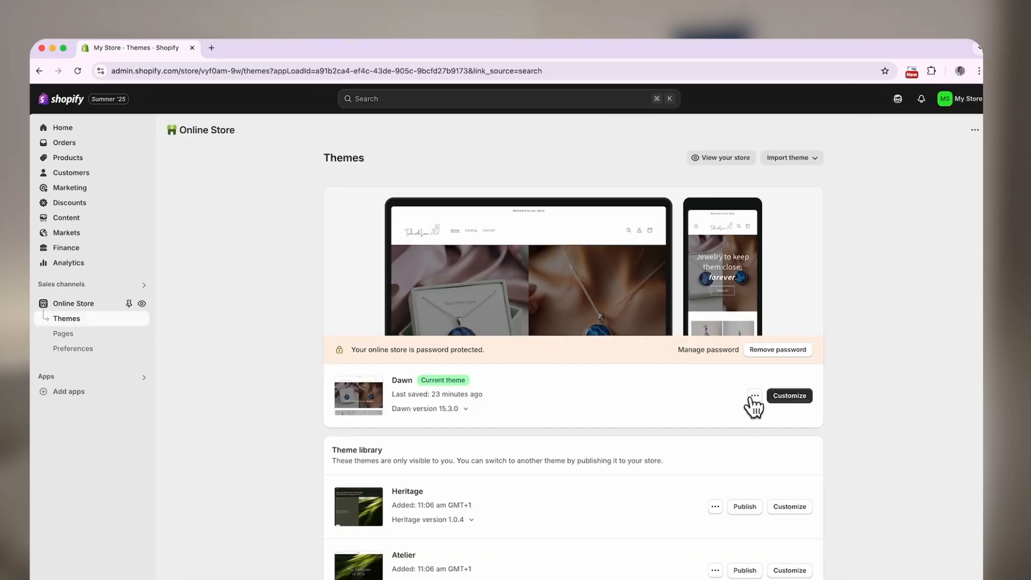
pyautogui.click(754, 396)
pyautogui.click(719, 423)
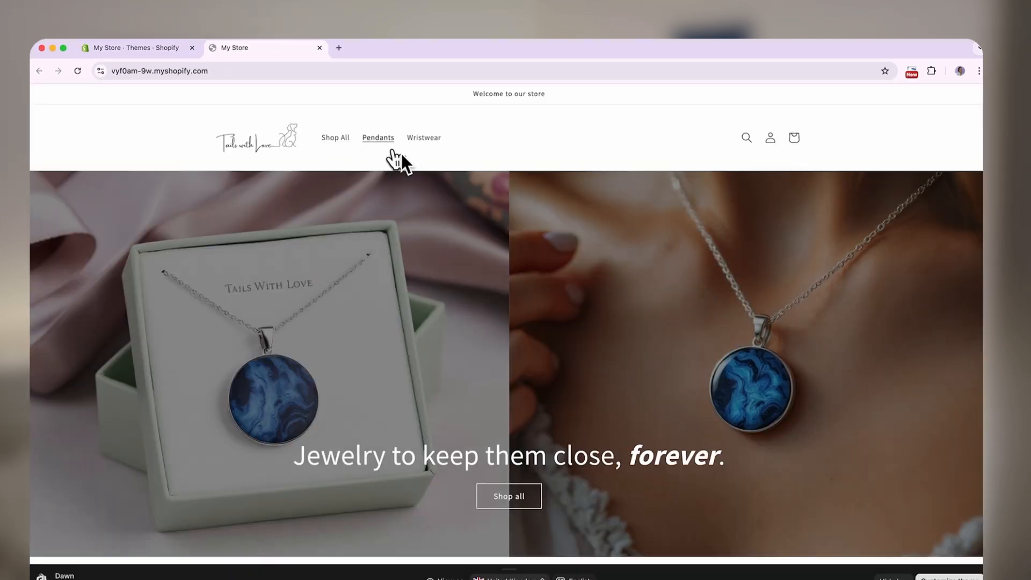
pyautogui.click(379, 140)
pyautogui.scroll(-5, 152, 404)
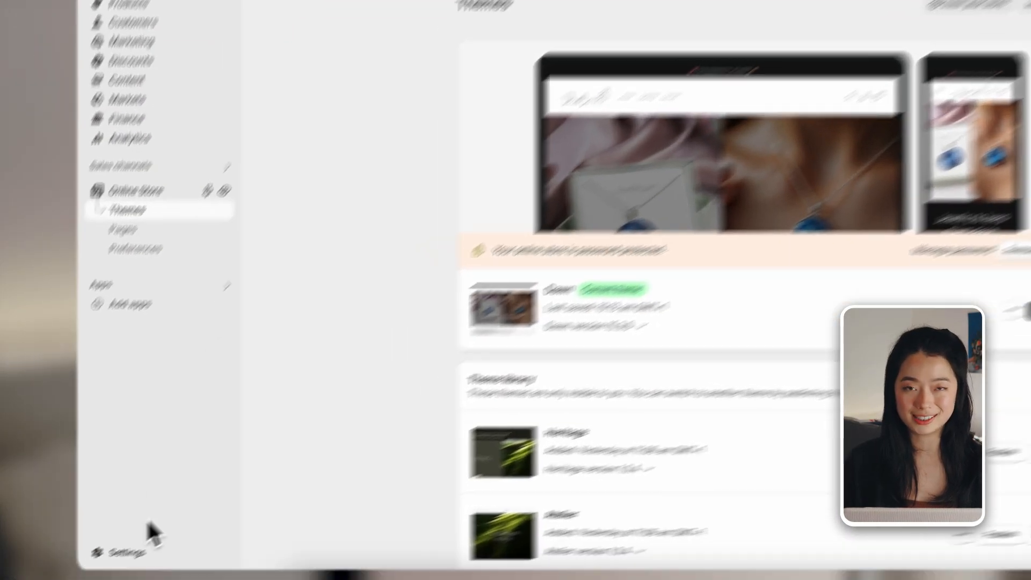
# Add an Express (1 to 3 business days) flat rate of £15 to the United Kingdom shipping zone in the shipping settings
pyautogui.click(129, 552)
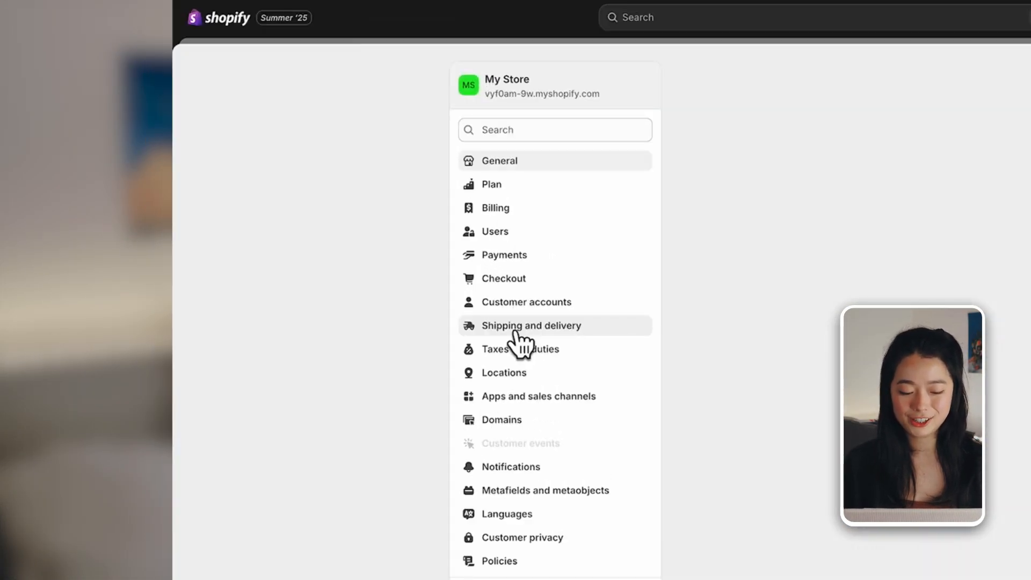
pyautogui.click(516, 325)
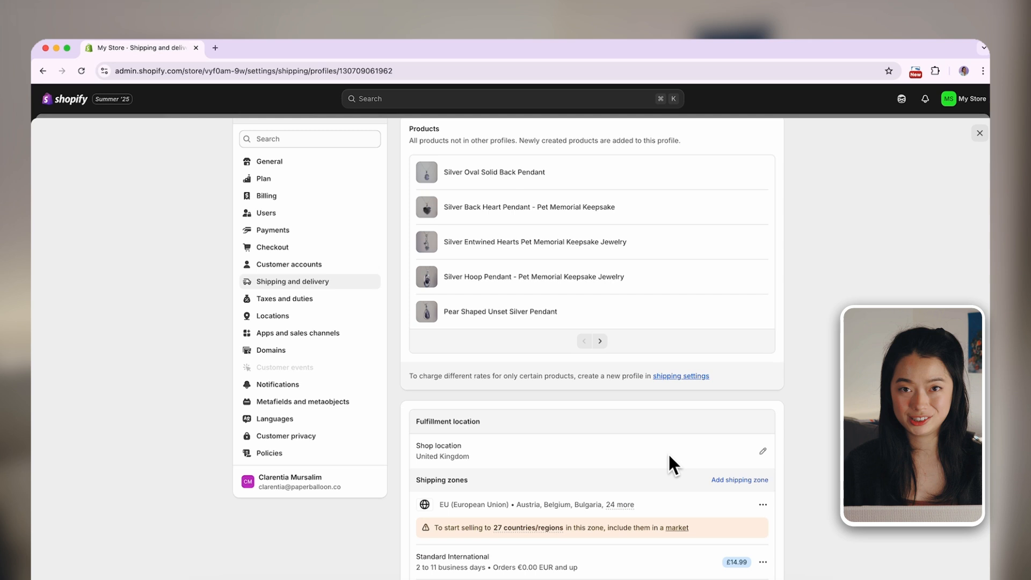
pyautogui.scroll(-5, 668, 453)
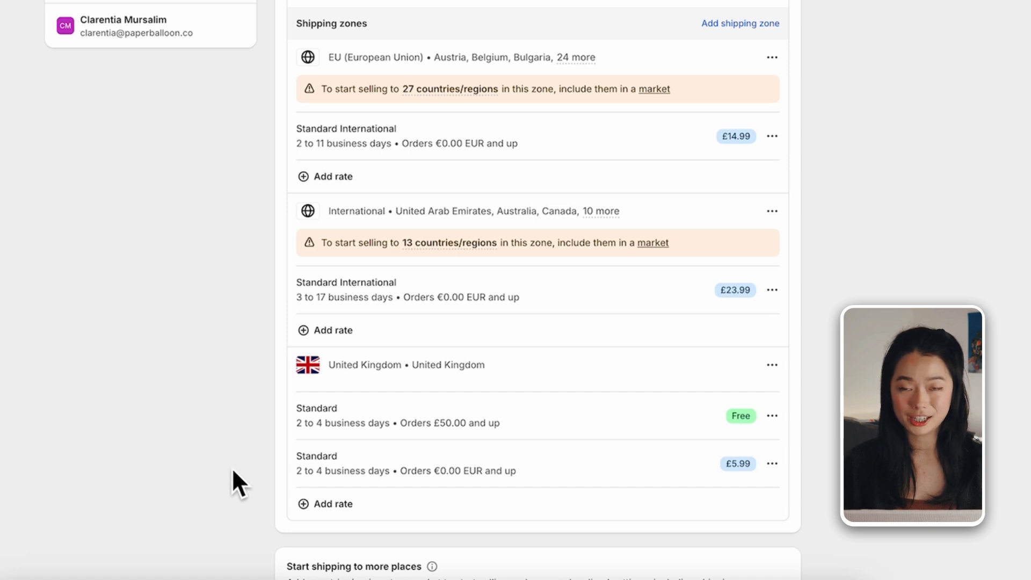
pyautogui.scroll(-4, 233, 470)
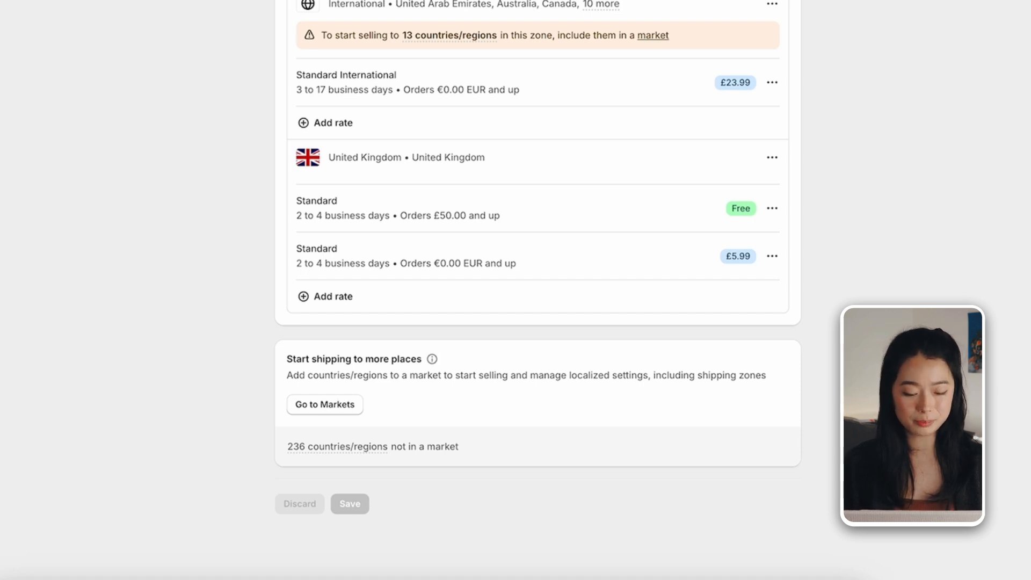
pyautogui.click(343, 304)
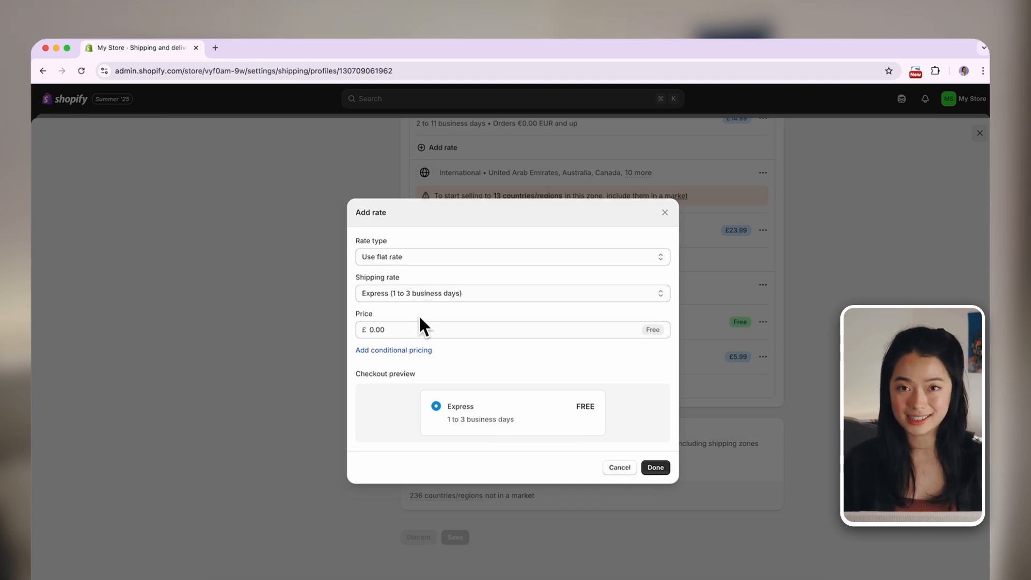
pyautogui.click(413, 337)
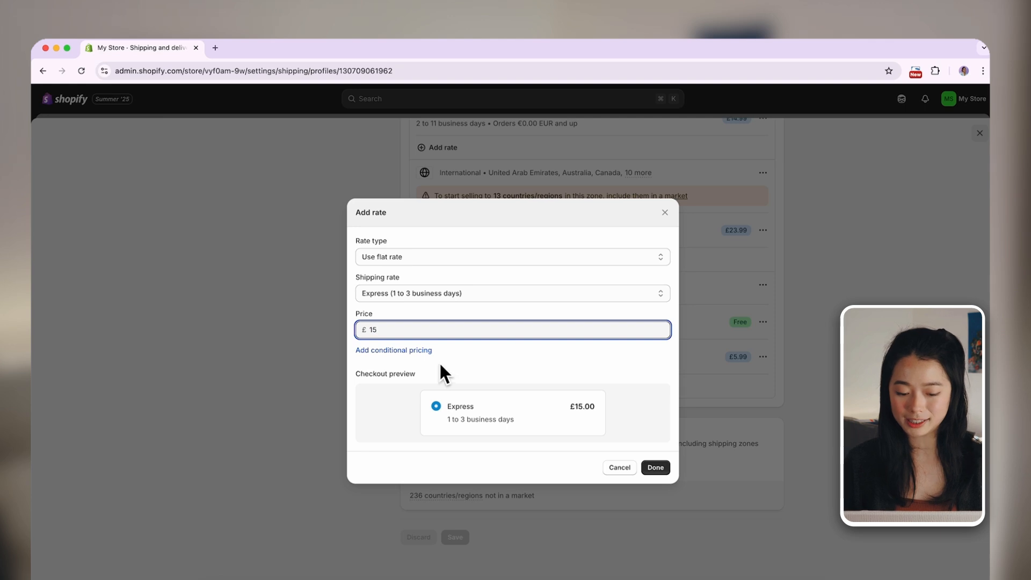
pyautogui.click(664, 467)
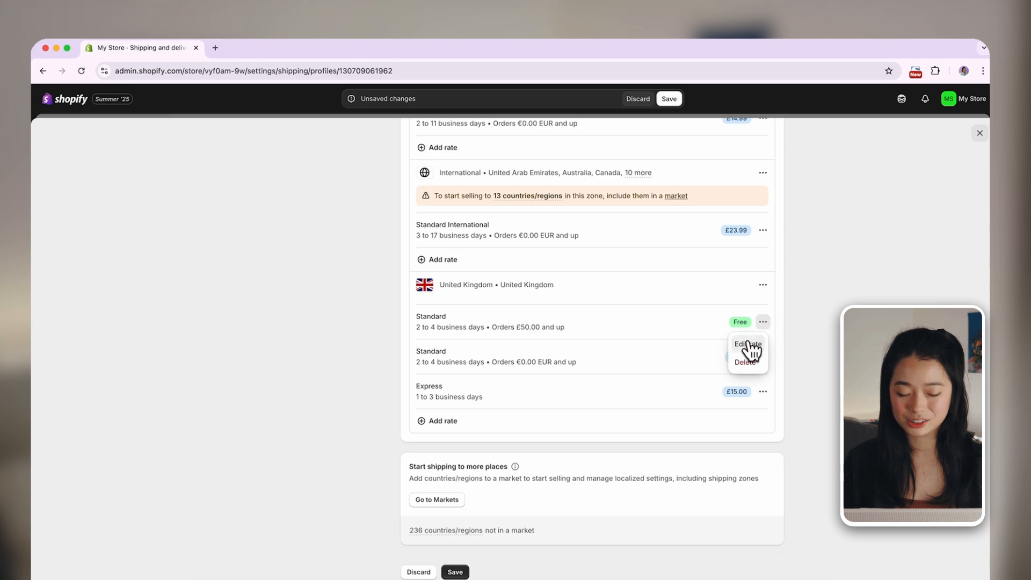
# Set the minimum order price of the United Kingdom zone's free Standard rate to £70
pyautogui.click(748, 345)
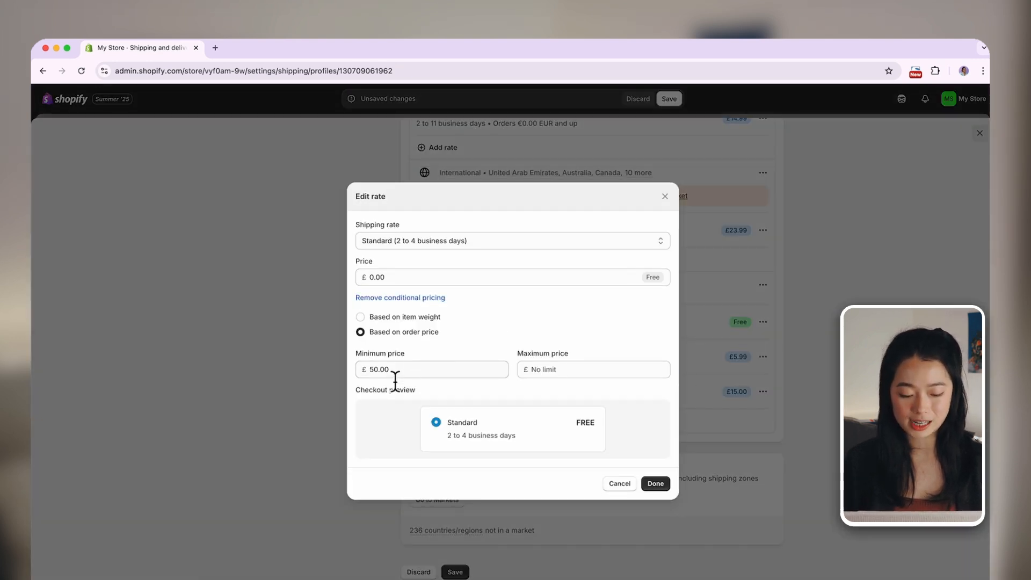
pyautogui.doubleClick(378, 374)
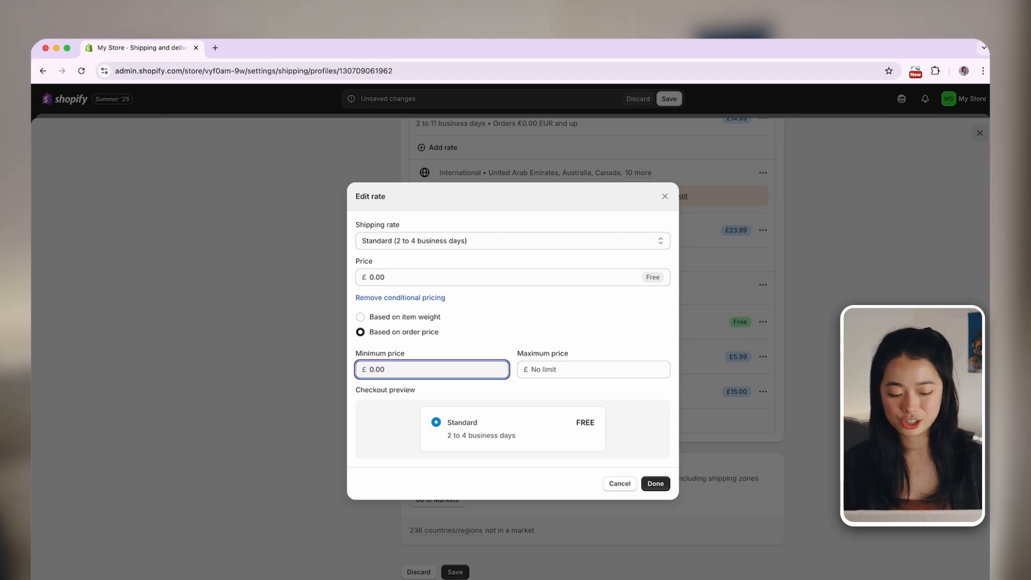
pyautogui.click(654, 485)
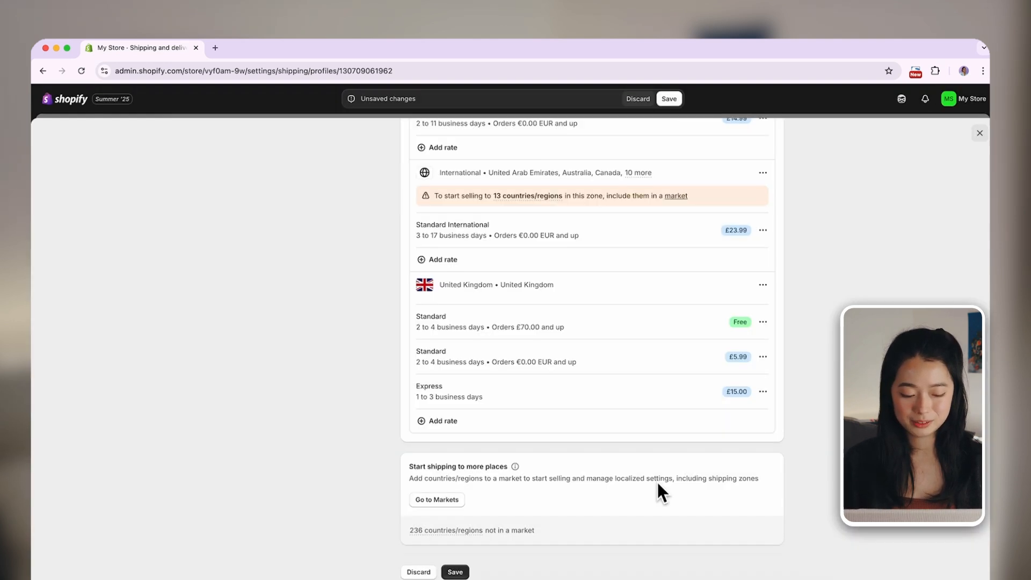
# Delete the EU (European Union) and International shipping zones and save the shipping profile
pyautogui.scroll(5, 698, 338)
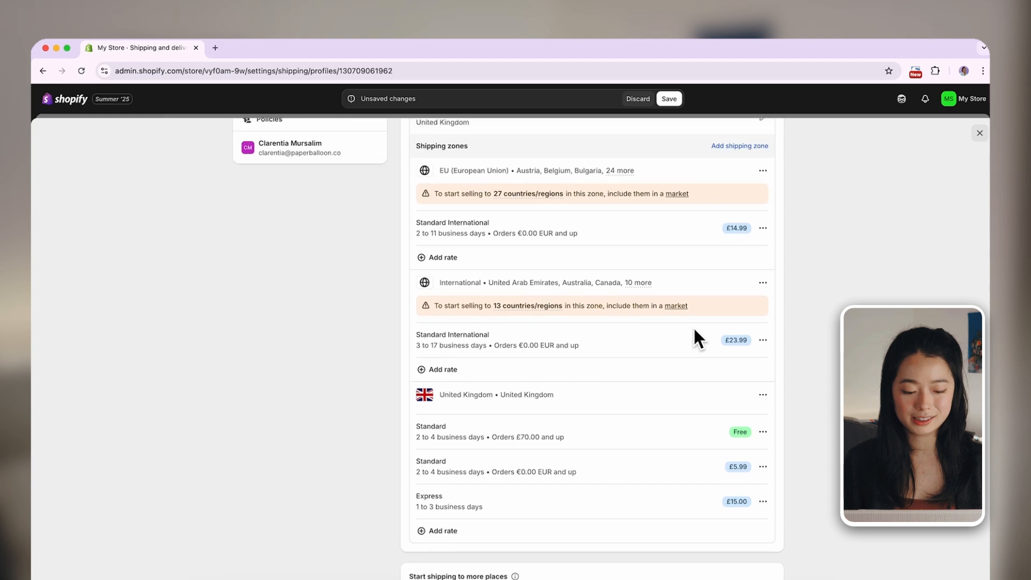
pyautogui.click(763, 200)
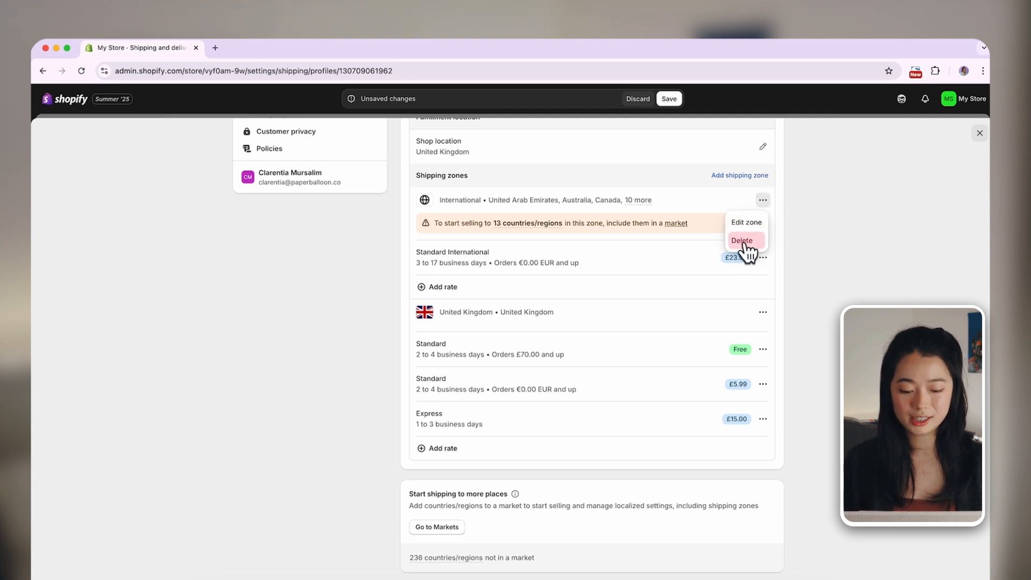
pyautogui.click(744, 240)
pyautogui.click(669, 99)
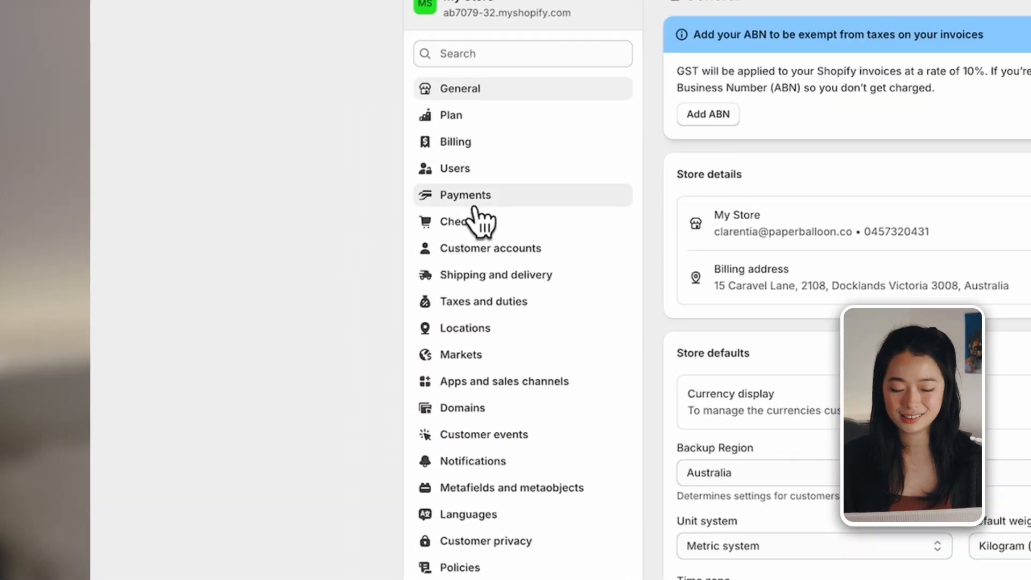
# Start the Shopify Payments account setup as an individual and go through to the account representative form
pyautogui.click(474, 208)
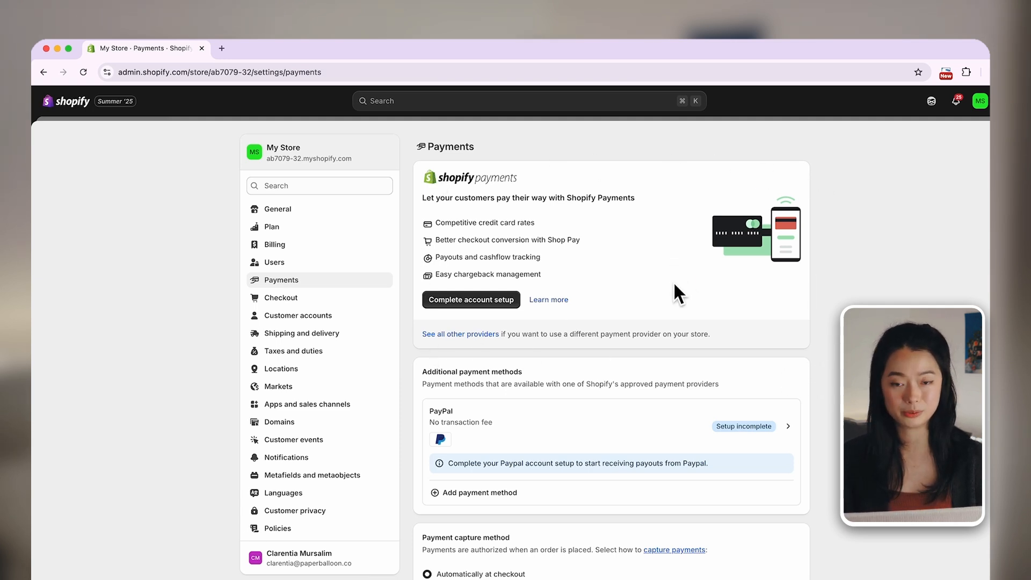
pyautogui.click(470, 309)
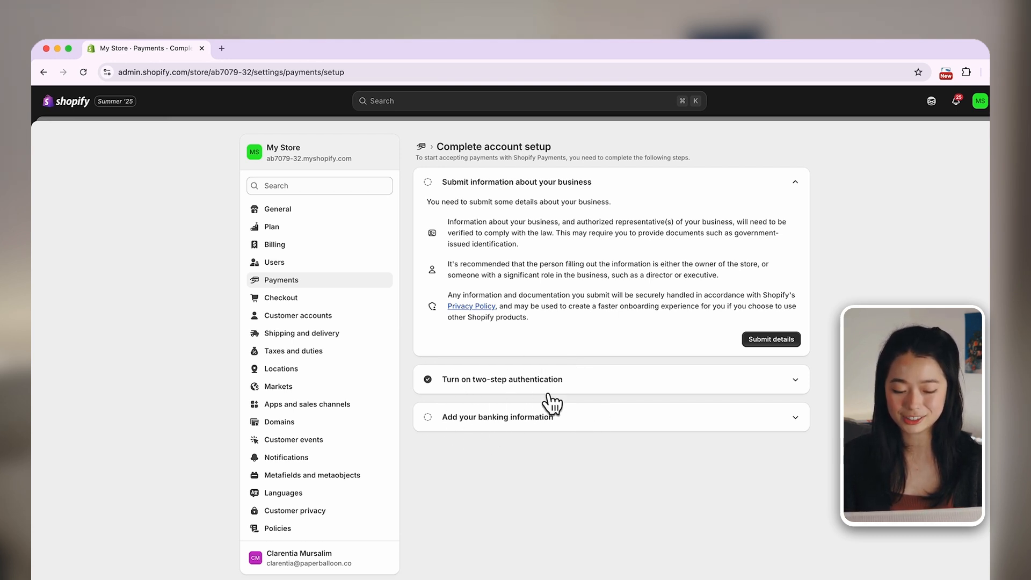
pyautogui.click(765, 344)
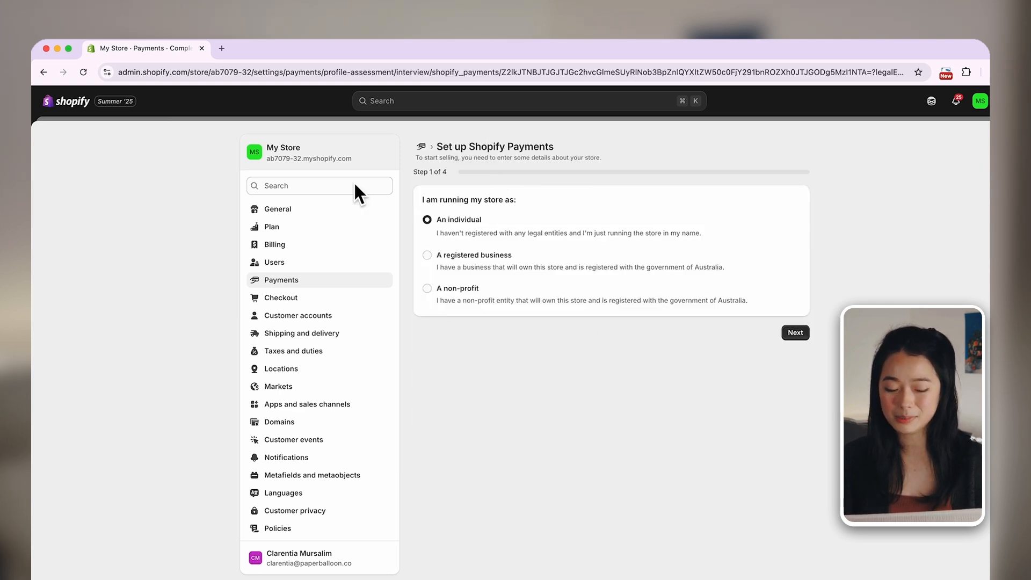
pyautogui.click(791, 334)
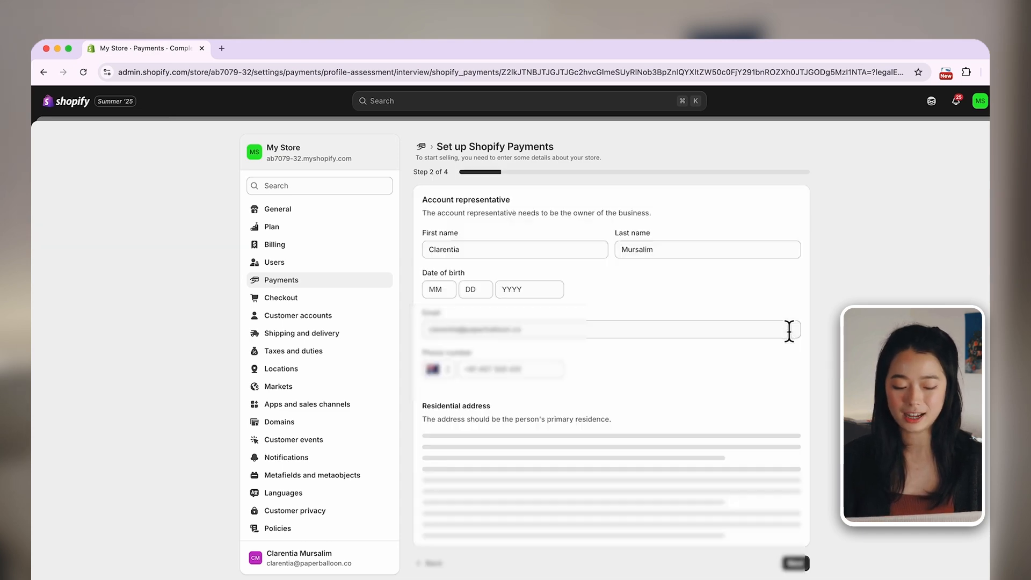
pyautogui.scroll(-4, 737, 420)
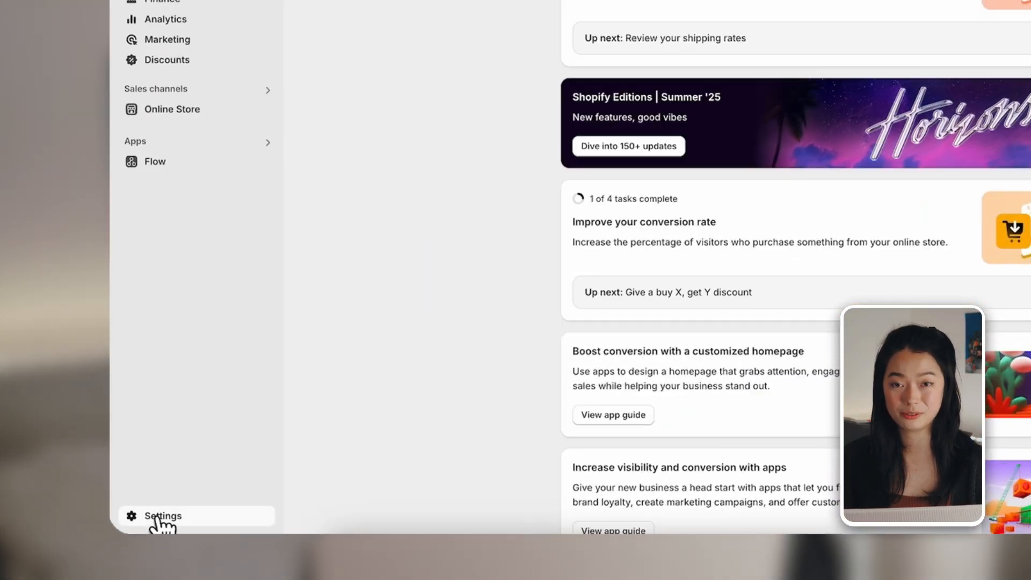
# View the paperballoondev2 store's Shopify Payments settings, from the payout details down to fraud prevention and Test mode
pyautogui.click(67, 579)
pyautogui.click(303, 253)
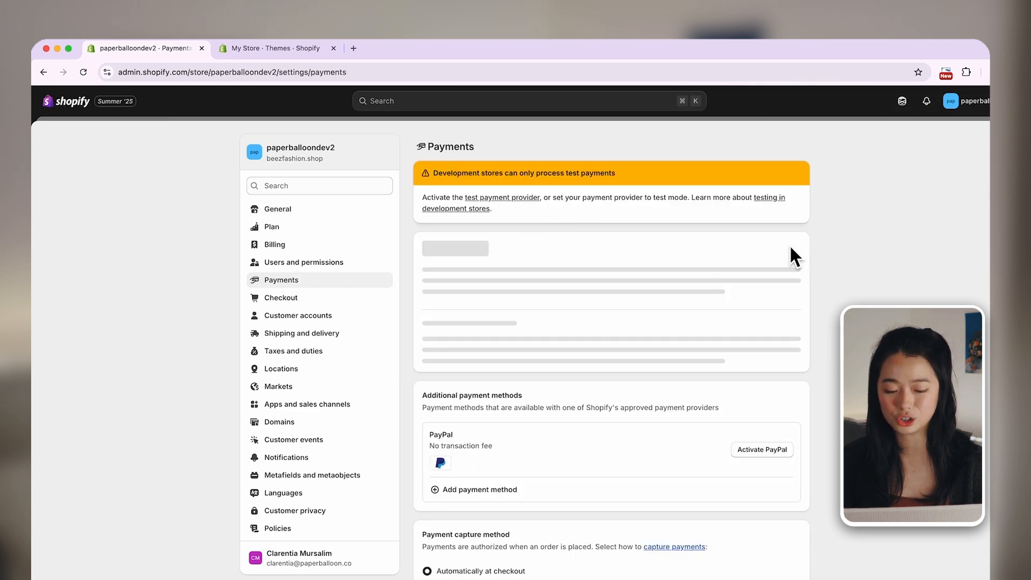
pyautogui.click(783, 243)
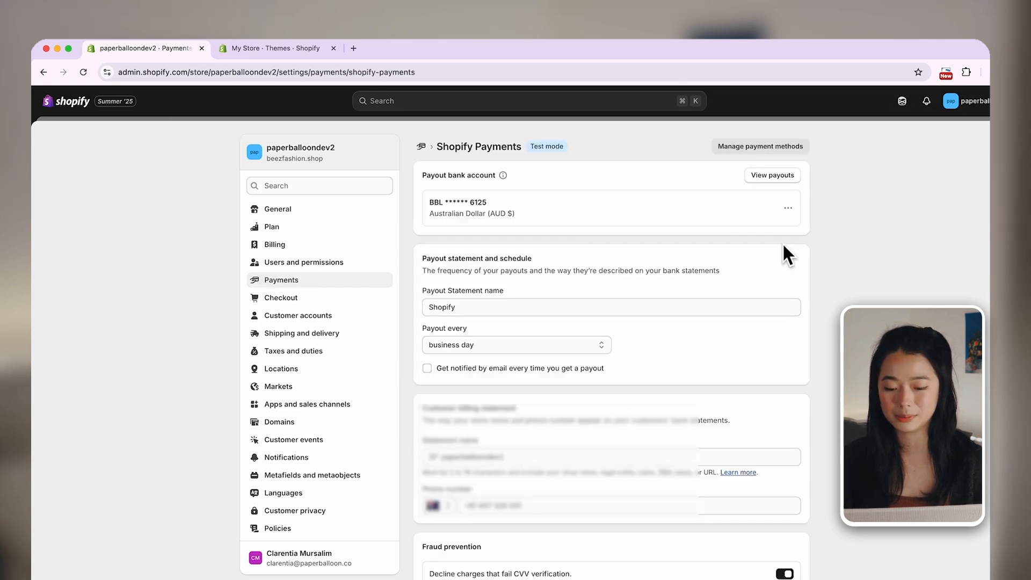
pyautogui.scroll(-5, 753, 398)
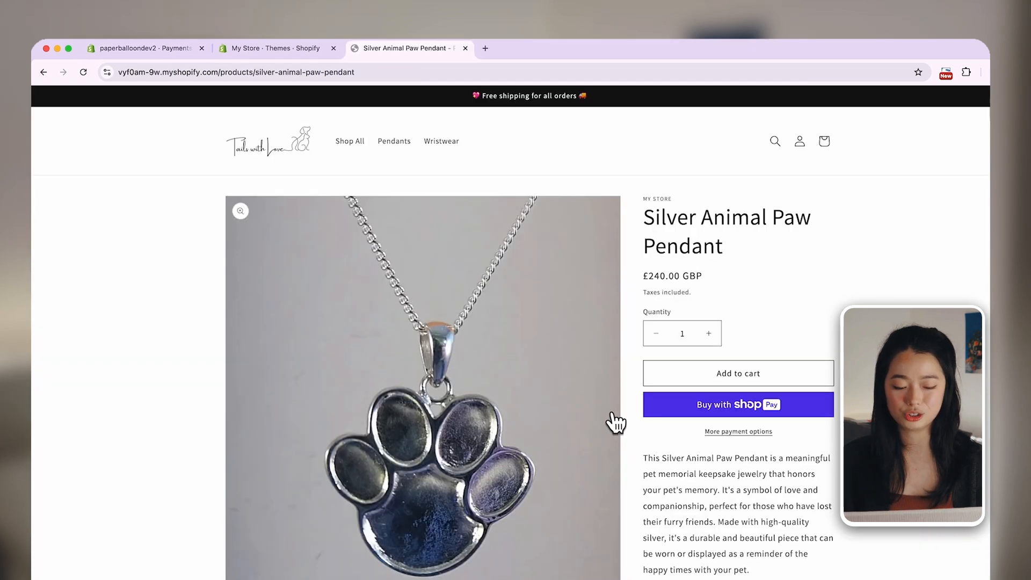
# Open the checkout for the Silver Animal Paw Pendant and look up Shopify's test card numbers in the Help Center
pyautogui.click(735, 376)
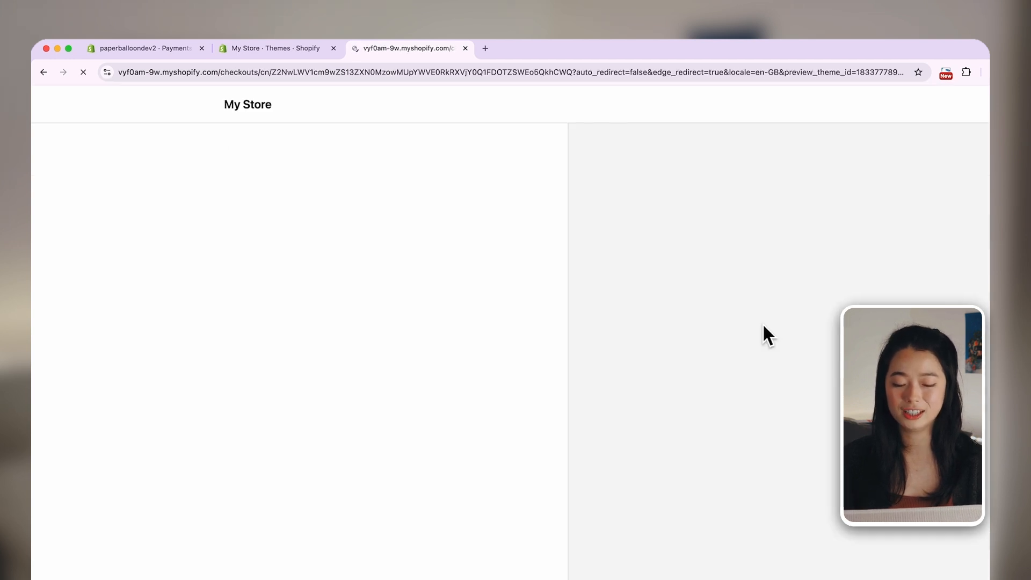
pyautogui.click(279, 229)
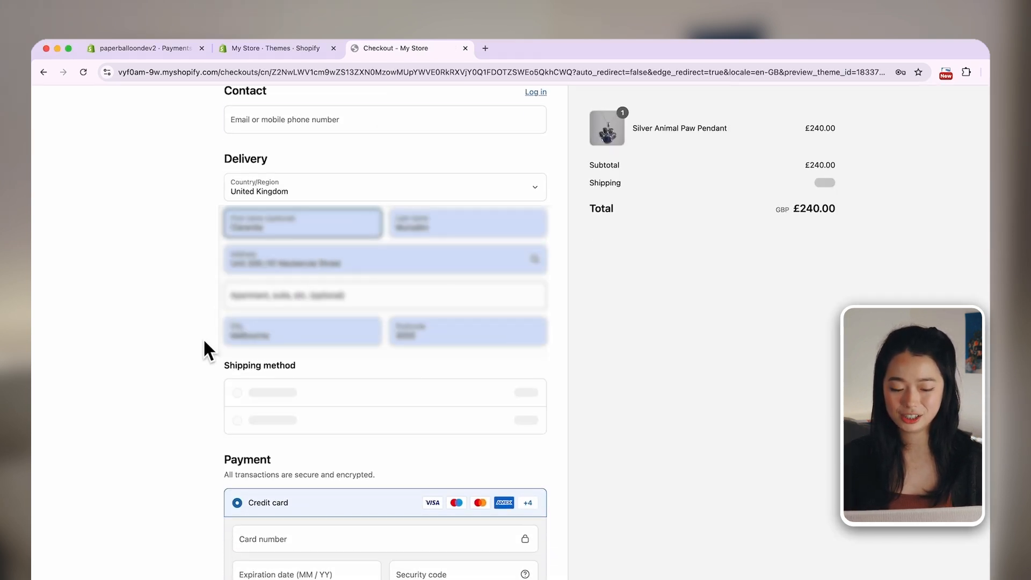
pyautogui.scroll(-1, 210, 349)
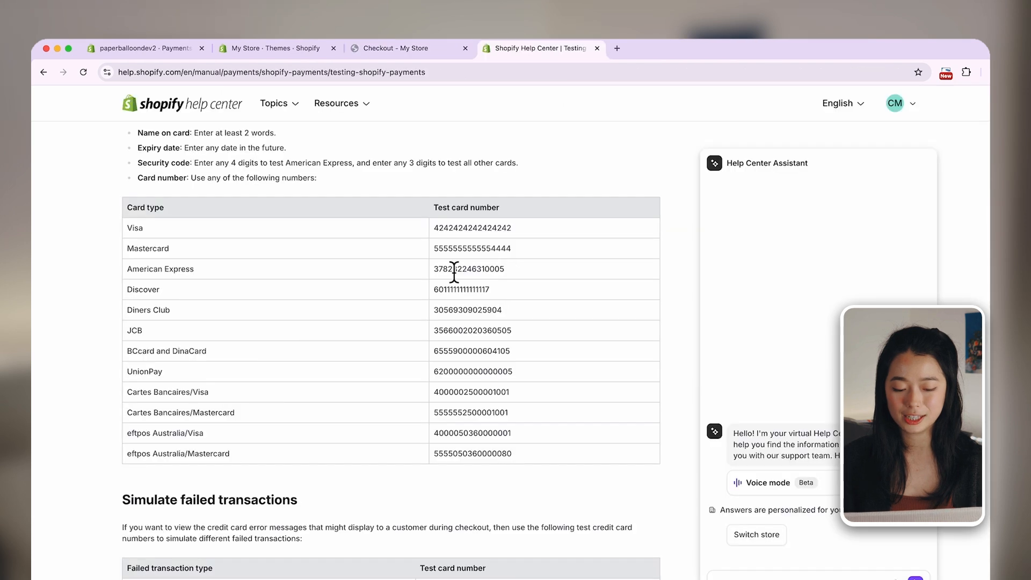
pyautogui.scroll(-1, 452, 271)
pyautogui.scroll(1, 454, 273)
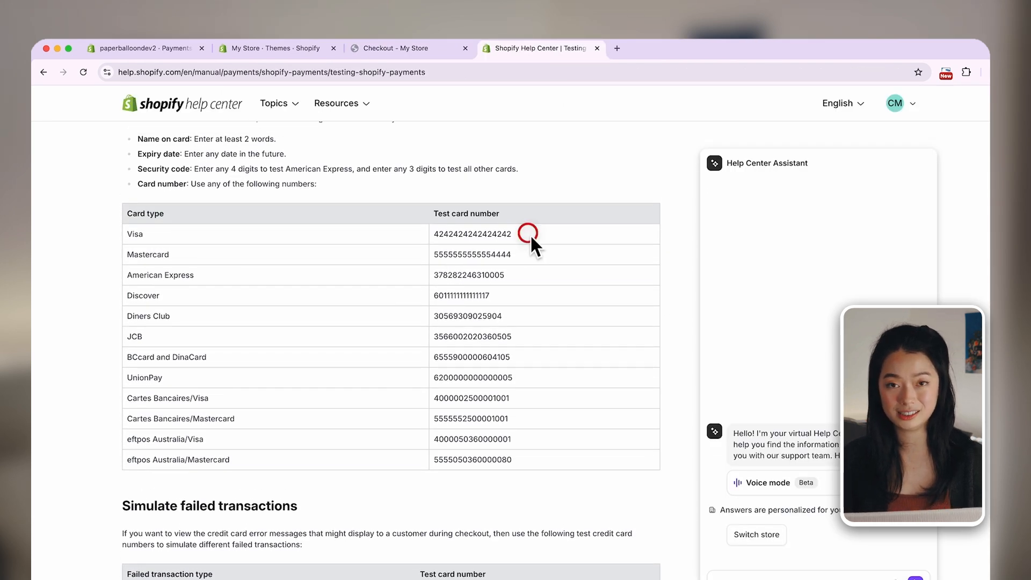
# Fill in the checkout's card number field with the Visa test card number, place the order, and open it in the store's Orders
pyautogui.moveTo(529, 234); pyautogui.dragTo(431, 234)
pyautogui.click(418, 56)
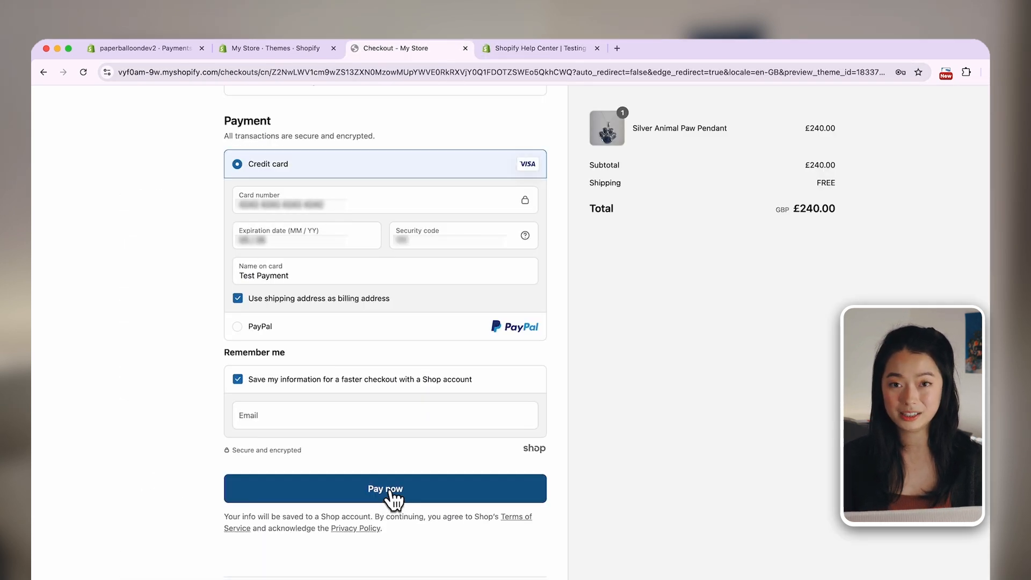
pyautogui.click(394, 497)
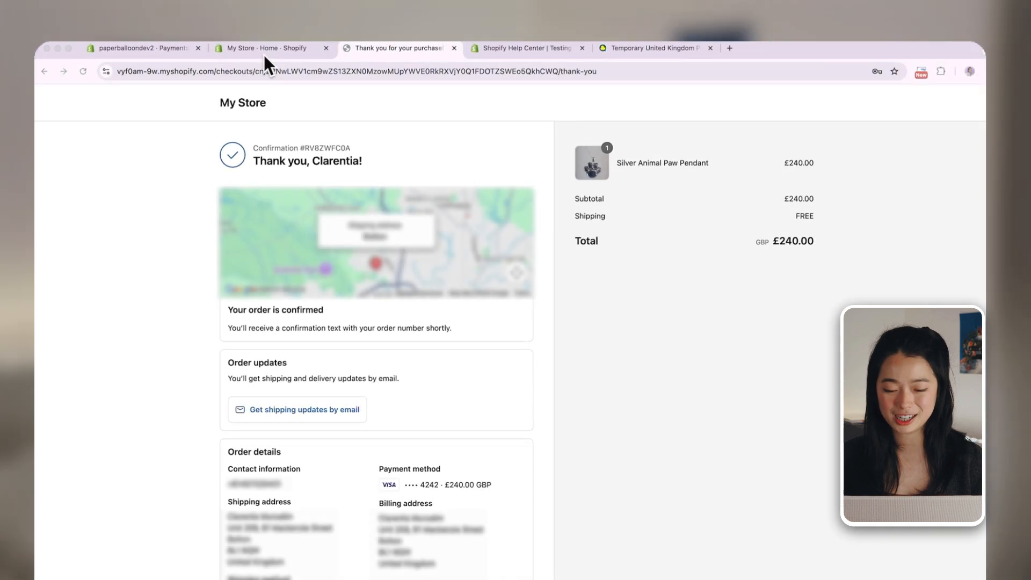
pyautogui.click(272, 51)
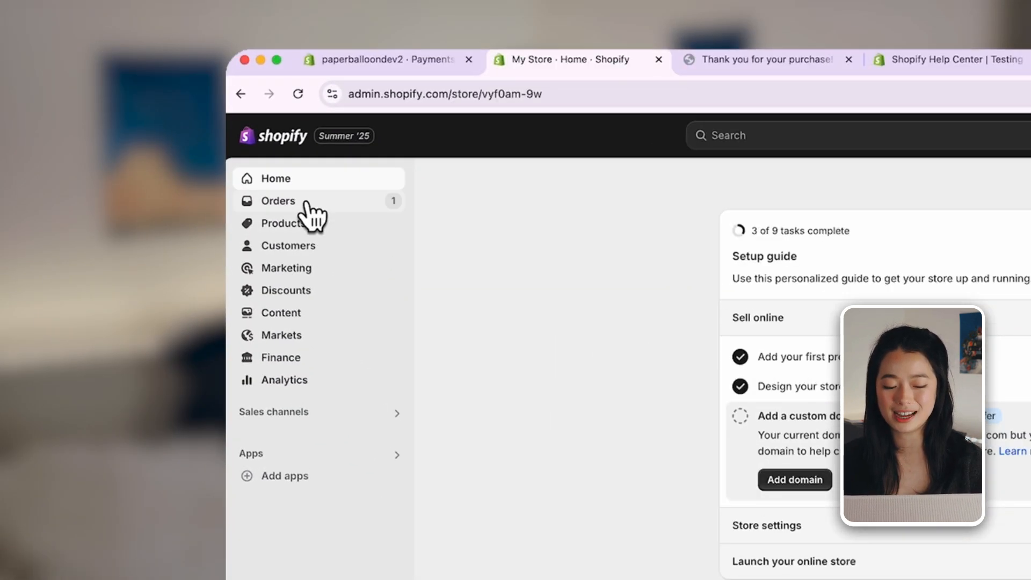
pyautogui.click(307, 203)
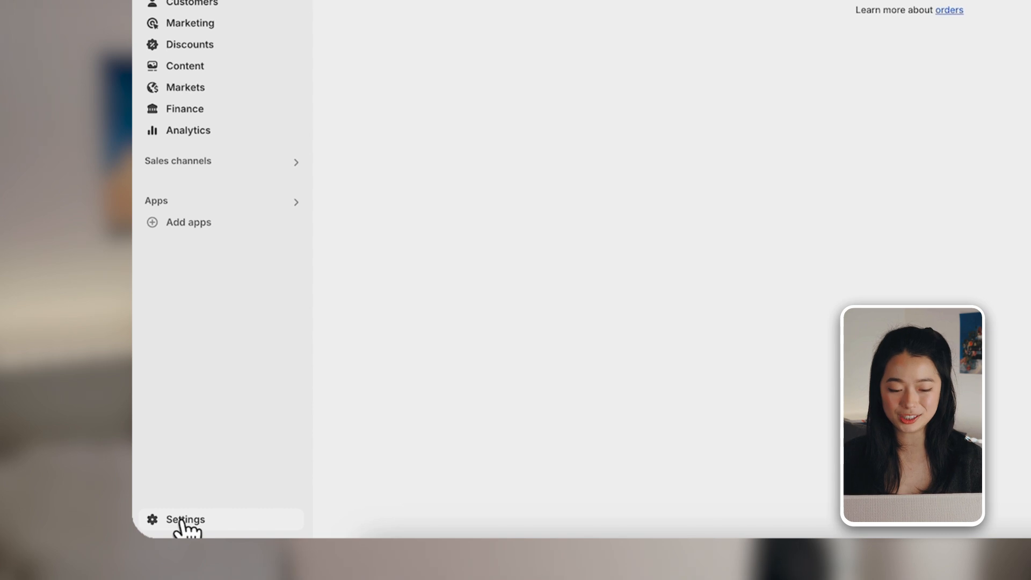
# Open the Shop location's address details in the store's Locations settings
pyautogui.click(183, 519)
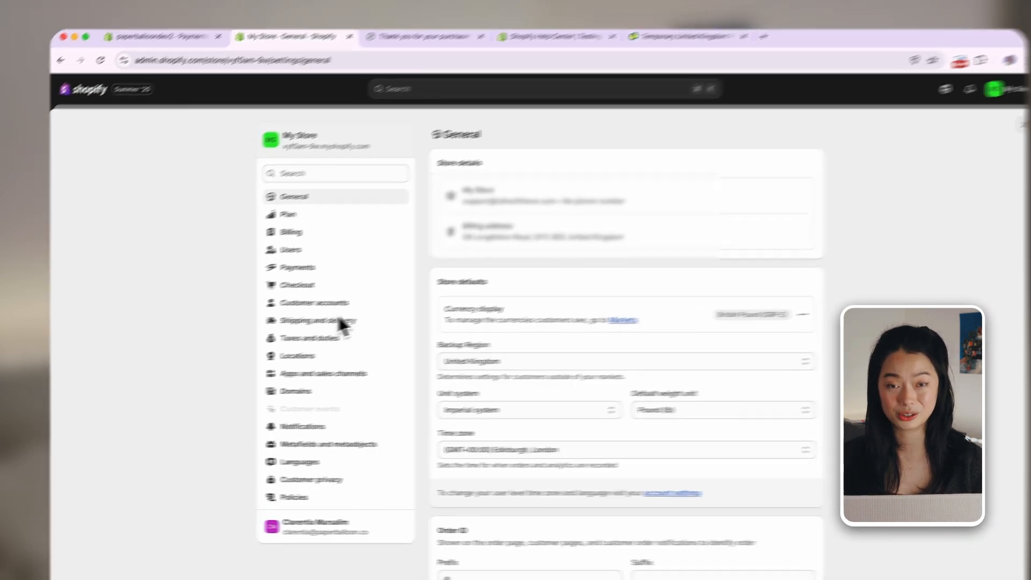
pyautogui.click(296, 356)
pyautogui.click(467, 260)
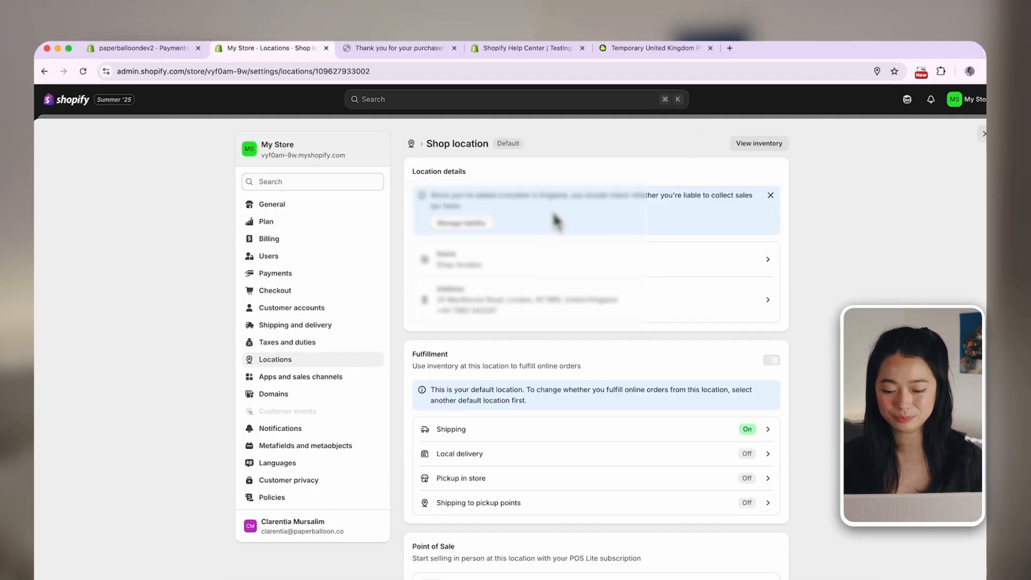
pyautogui.click(497, 306)
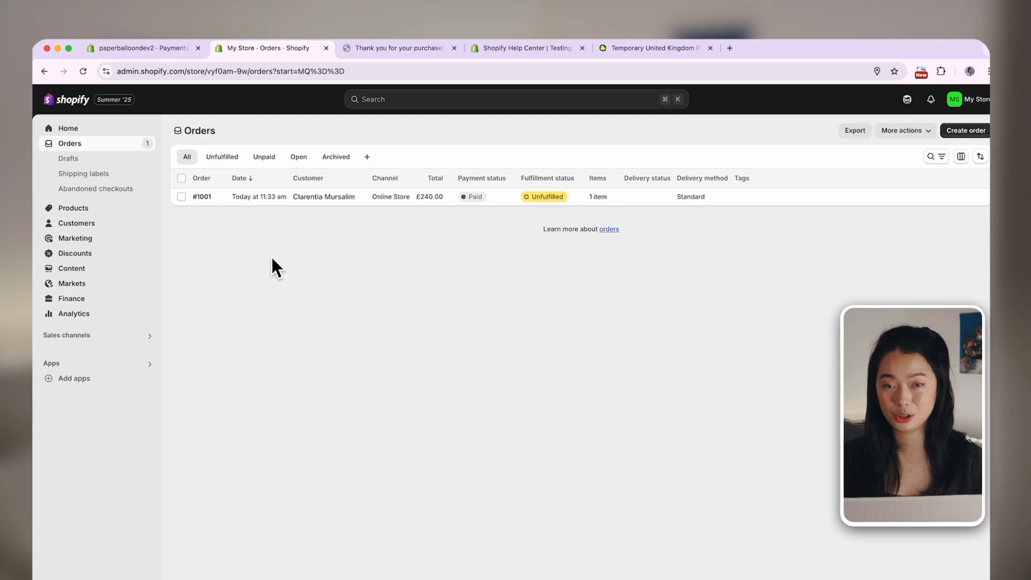
# Add a Standard Single box package of 10 × 10 × 10 in, weighing 0.5 kg empty, to the pendant order's shipping label
pyautogui.click(254, 200)
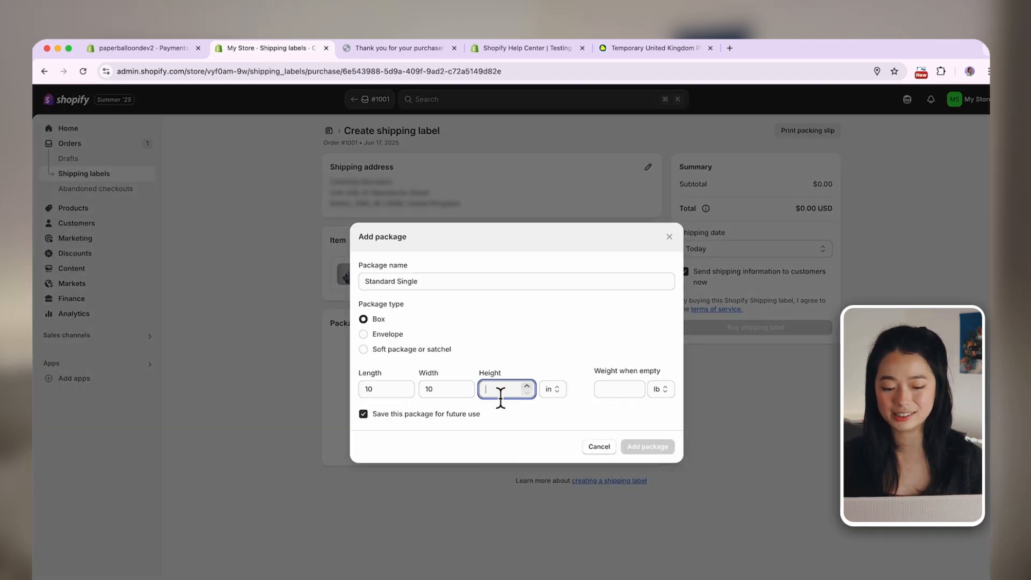
pyautogui.write('10')
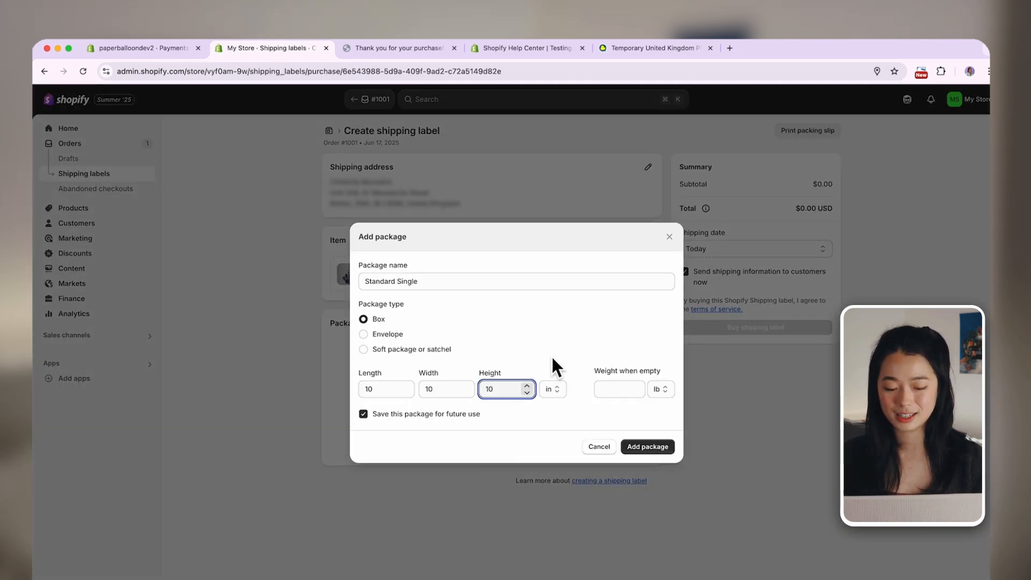
pyautogui.click(617, 398)
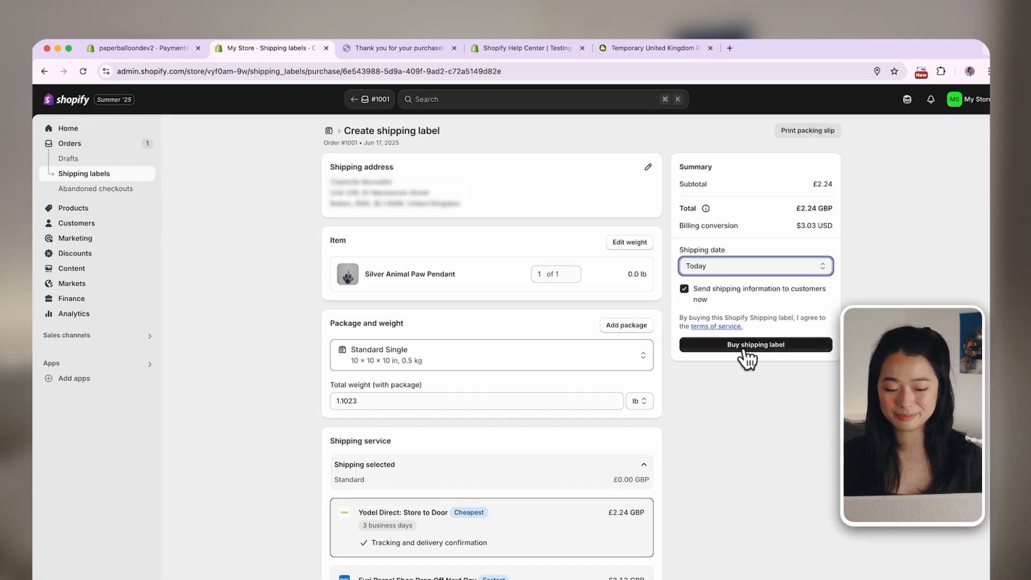
# Buy the Yodel Direct: Store to Door shipping label, print it together with the packing slip, and view the resulting PDF
pyautogui.click(751, 347)
pyautogui.click(684, 256)
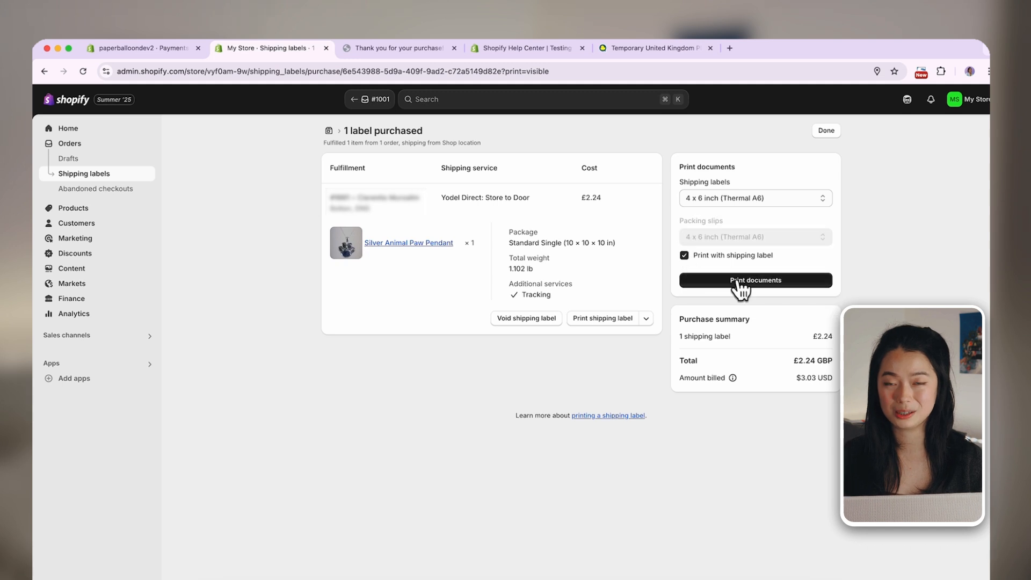
pyautogui.click(739, 283)
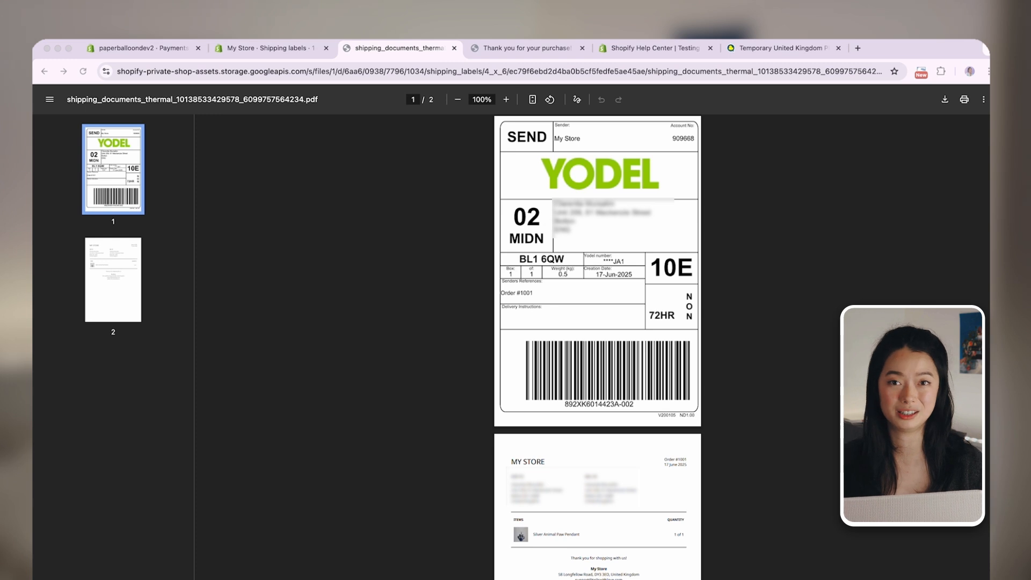
pyautogui.scroll(-3, 682, 271)
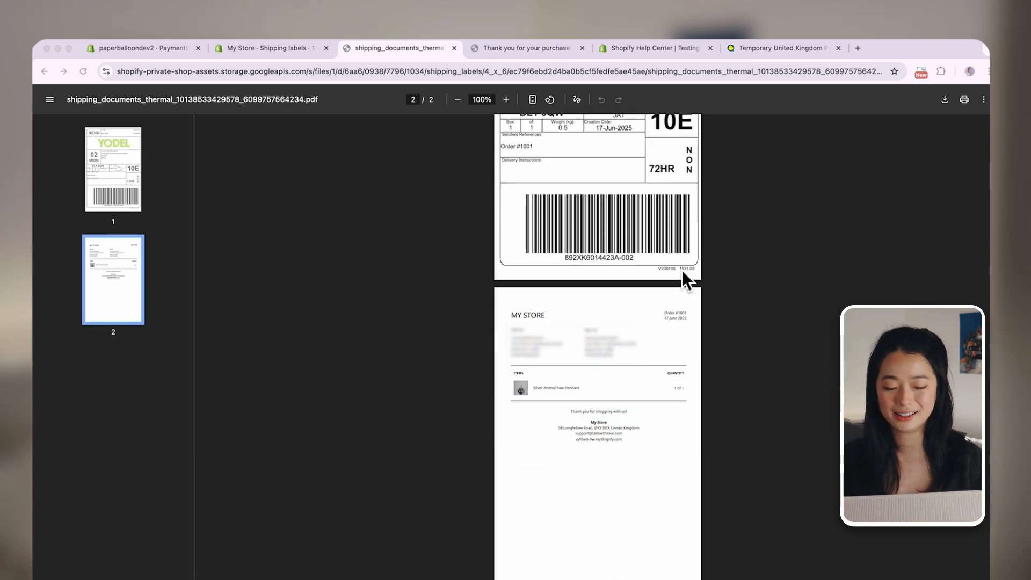